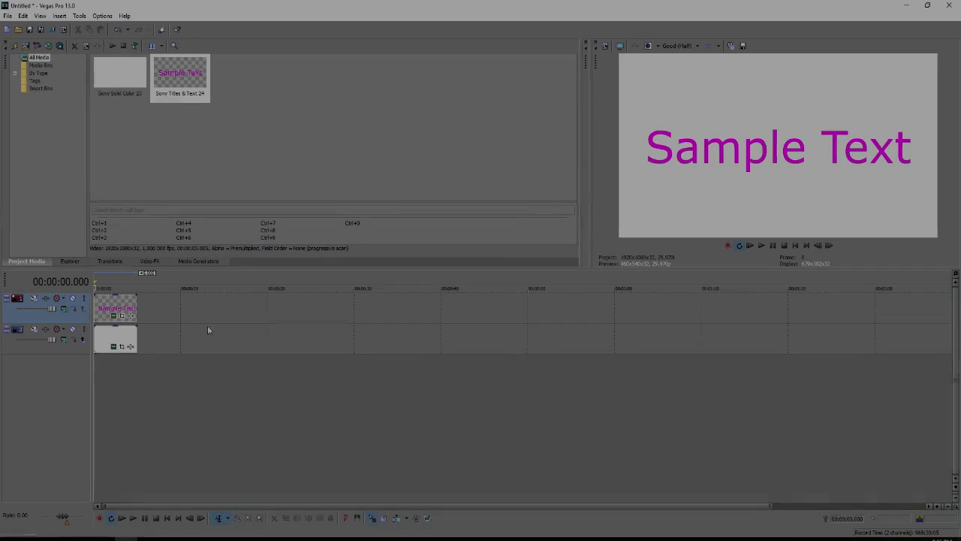
Step: Duplicate the Sample Text event twice along its track, creating a new copy of the source media each time
scroll(164, 330, up, 5)
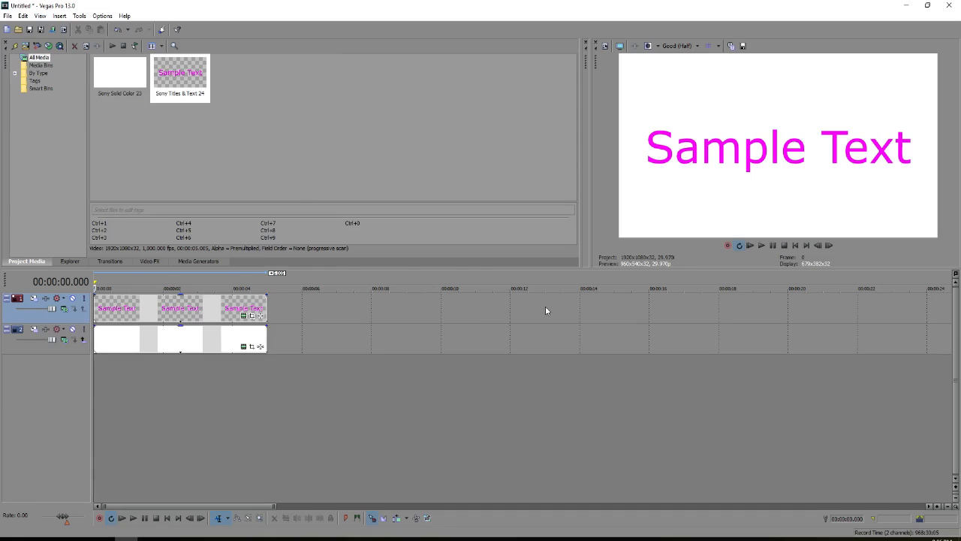
drag(210, 310, 188, 308)
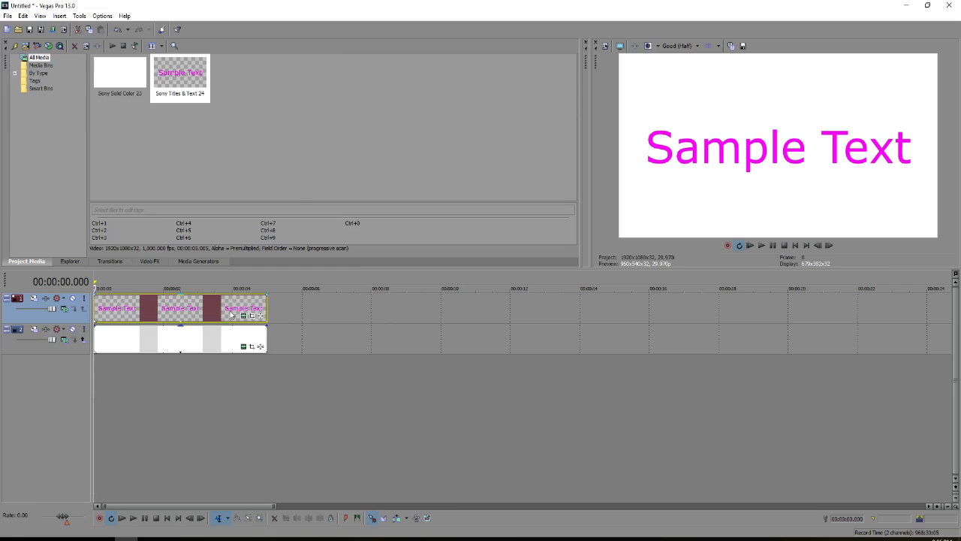
drag(173, 308, 361, 322)
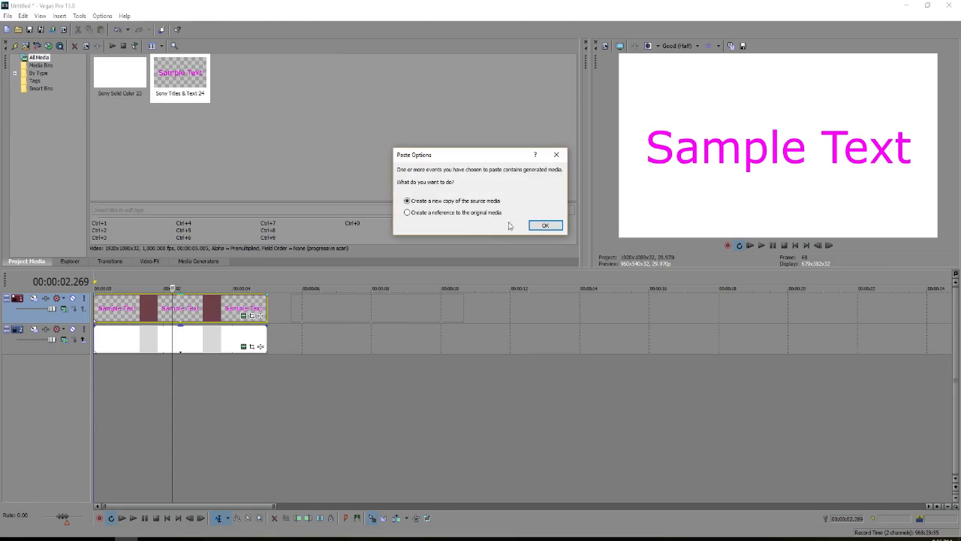
click(555, 222)
drag(694, 300, 694, 301)
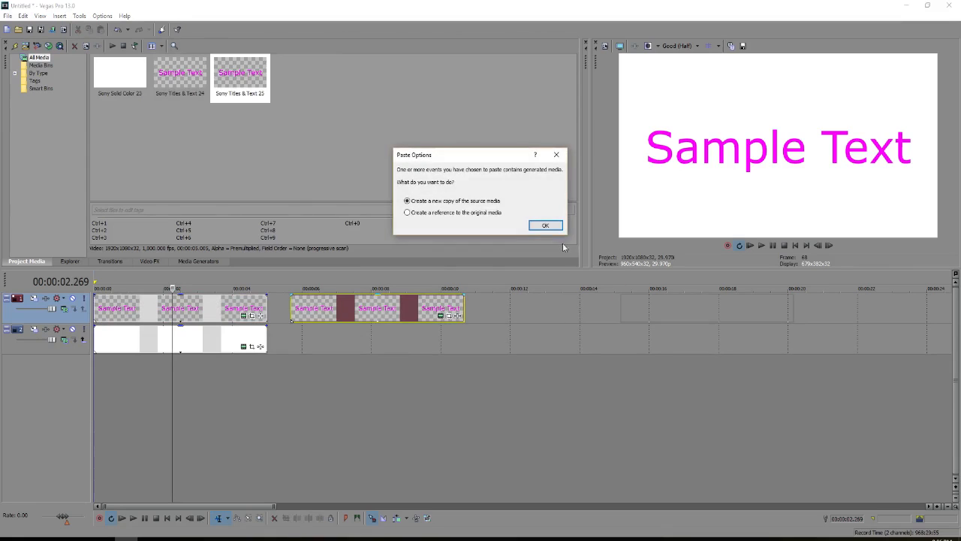
click(555, 222)
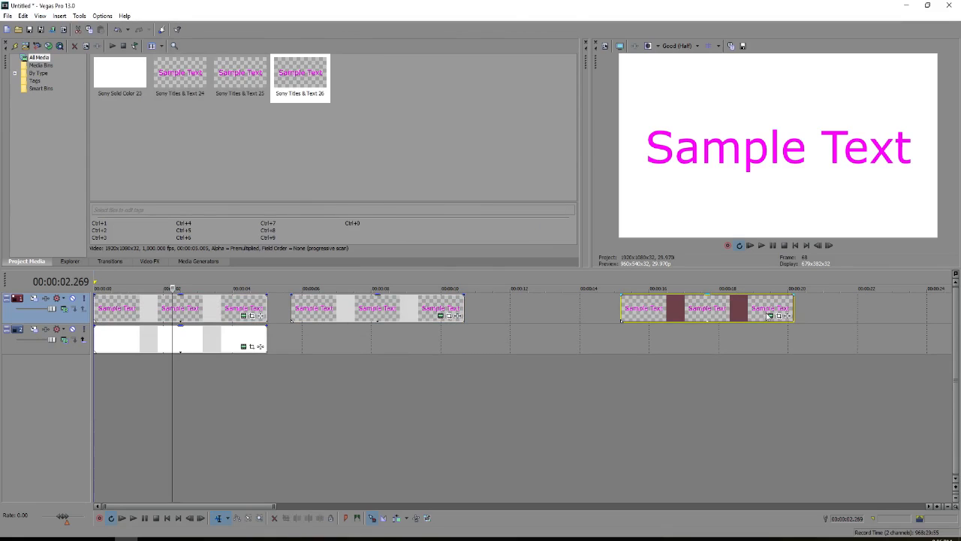
Step: Delete the two duplicated text events, leaving only the original at the start of the track
click(235, 311)
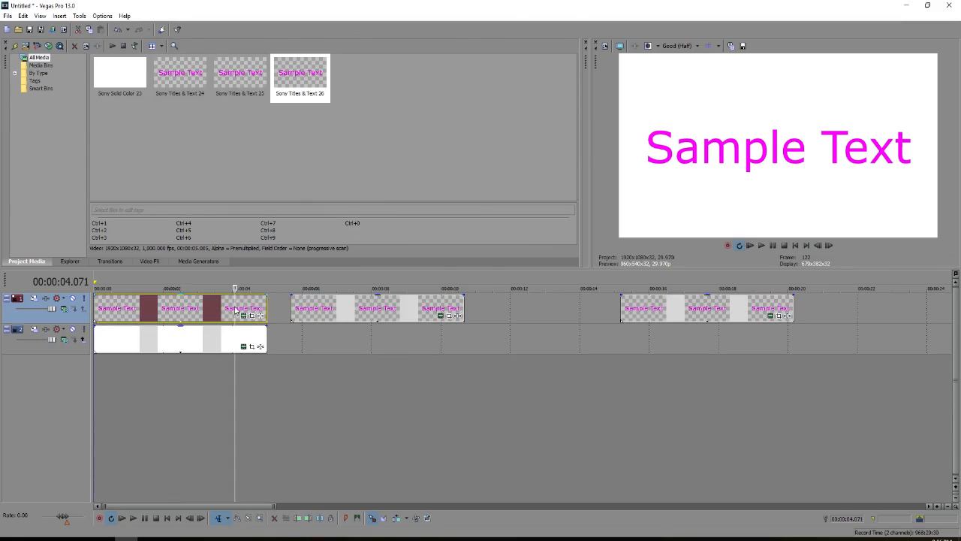
click(396, 311)
ctrl+click(689, 309)
key(Delete)
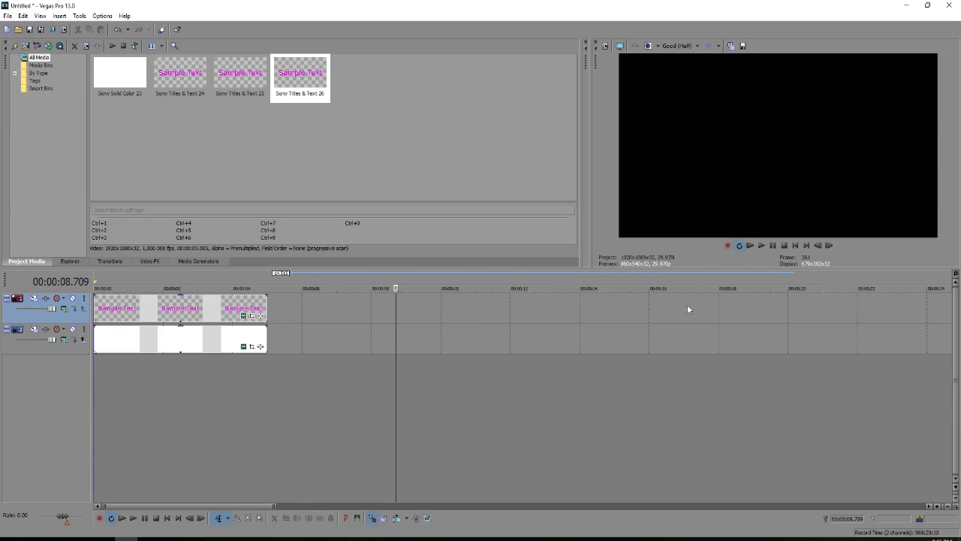
Step: Open Track Motion for the text track and reposition its window to expose the effect list and the preview
click(178, 308)
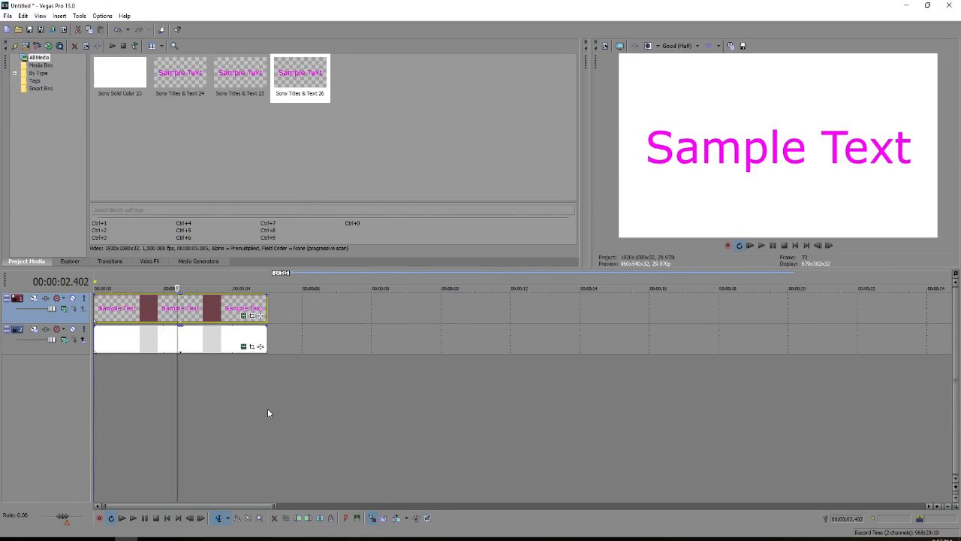
click(34, 298)
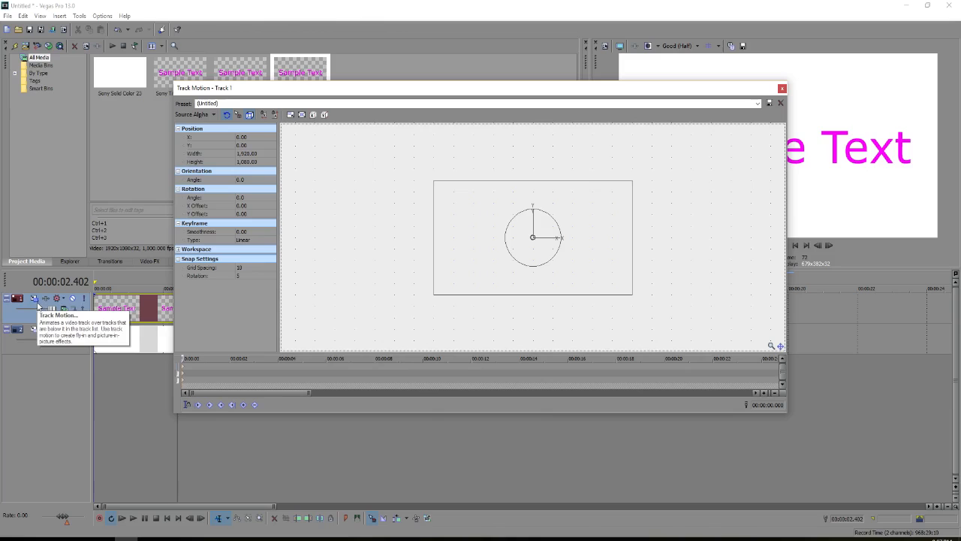
drag(180, 360, 224, 374)
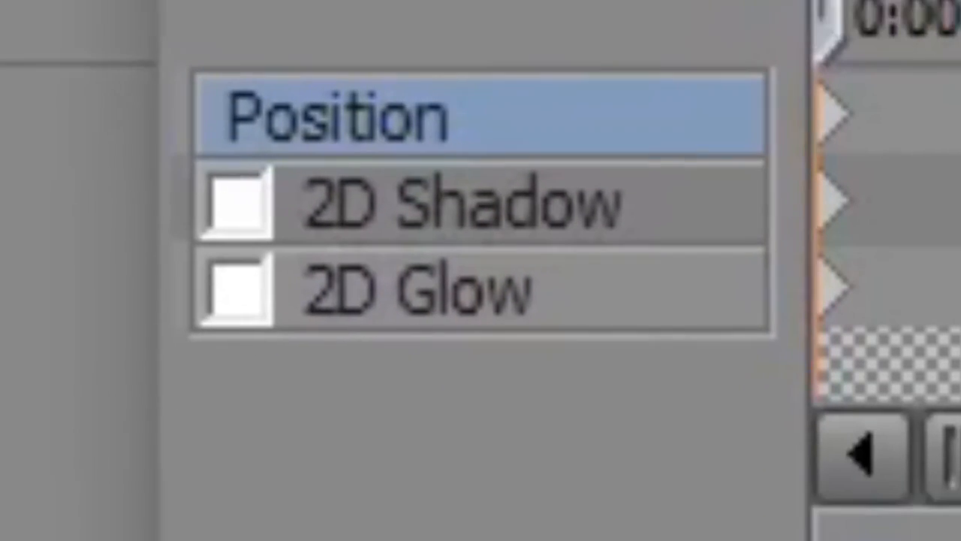
drag(260, 118, 263, 197)
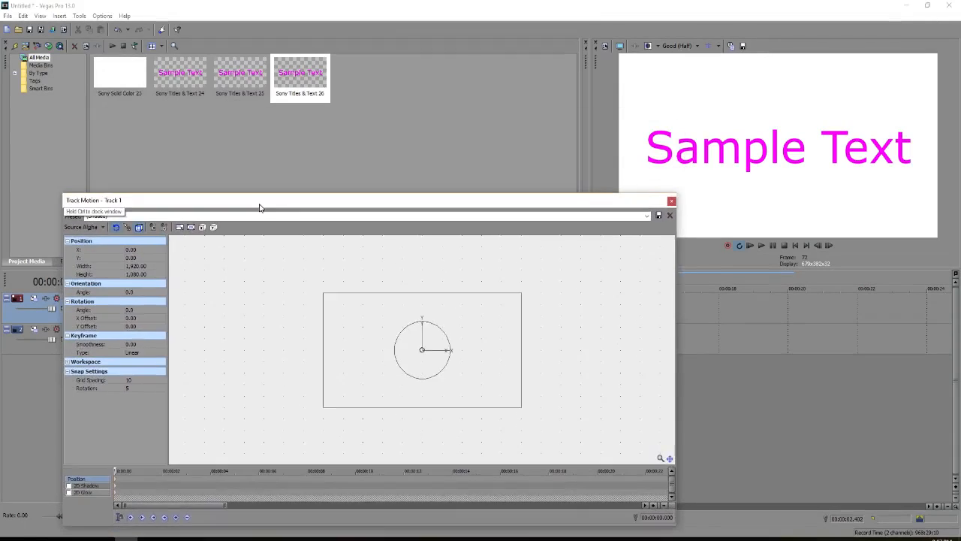
Step: Toggle the text track's 2D Shadow and 2D Glow on and off to compare the two effects
click(73, 475)
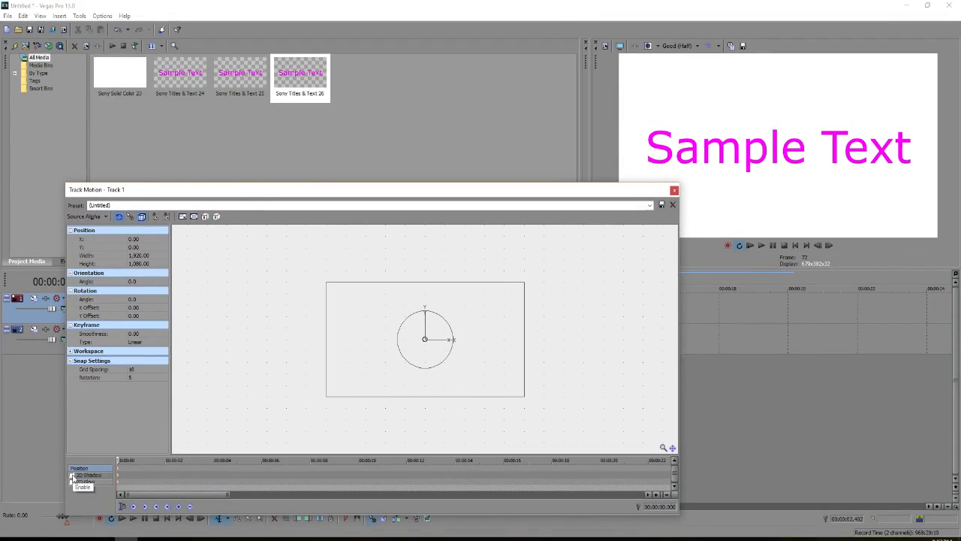
click(72, 476)
click(72, 481)
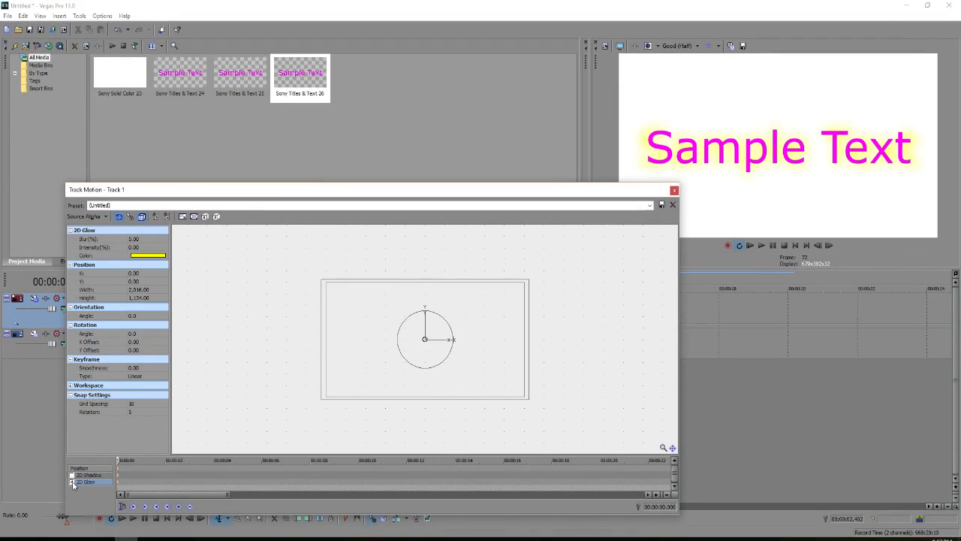
click(72, 482)
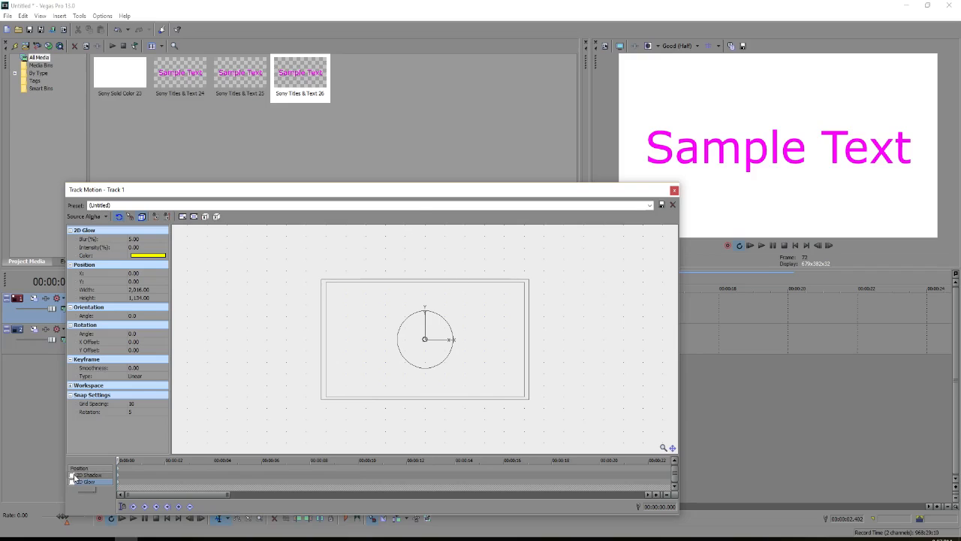
Step: Enable 2D Shadow on the text track and centre it behind the text at about X -0.28, Y 0.28
click(72, 476)
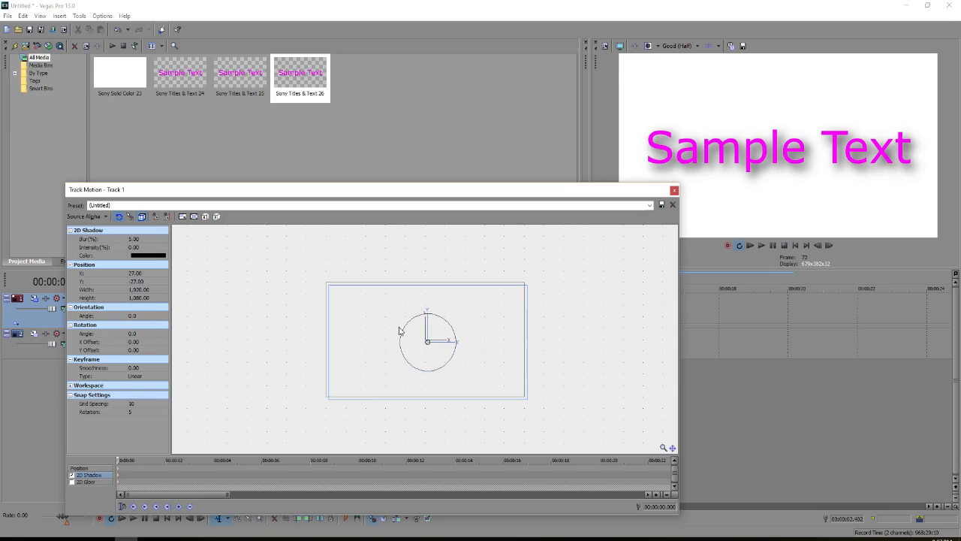
click(399, 334)
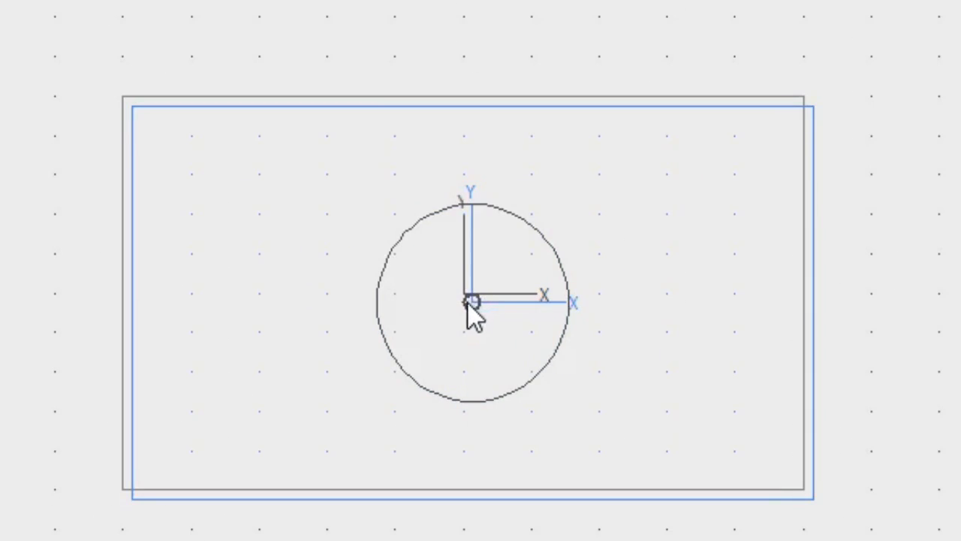
drag(426, 343, 426, 340)
drag(466, 293, 462, 295)
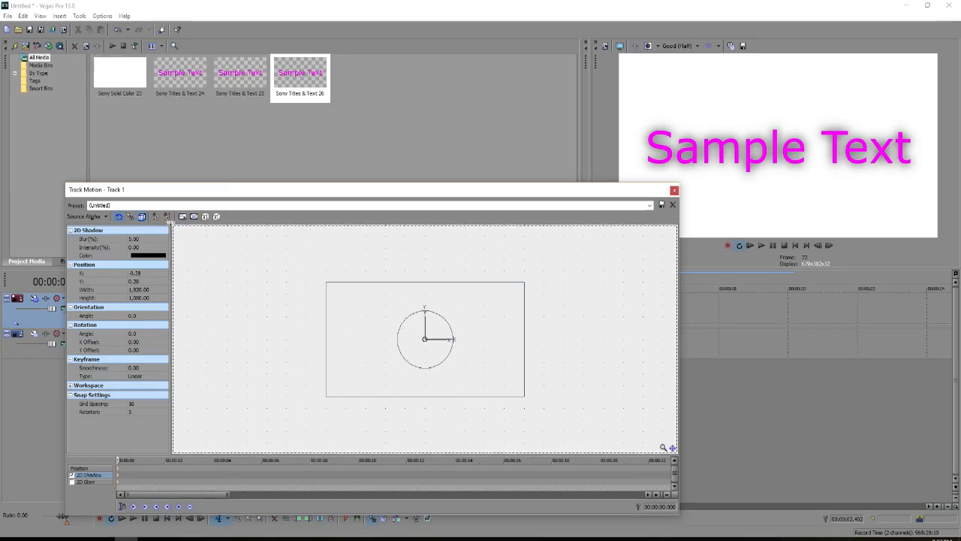
Step: Raise the 2D Shadow intensity to about 85.70%
drag(171, 195, 162, 103)
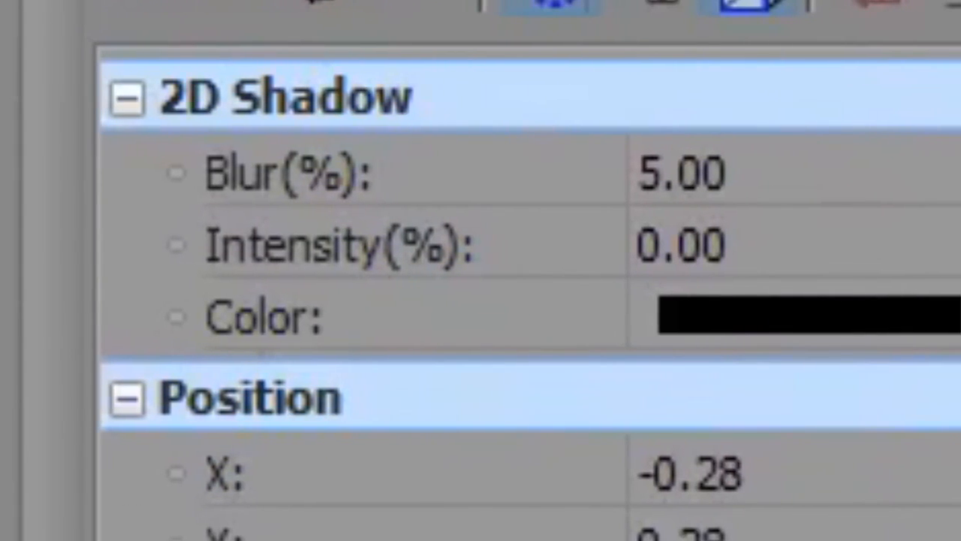
click(852, 239)
click(956, 257)
drag(667, 312, 840, 318)
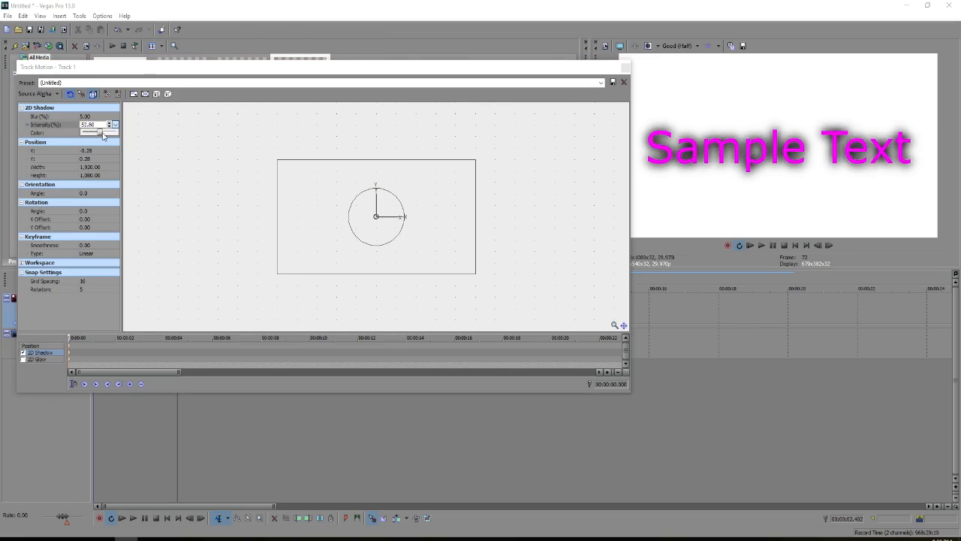
drag(102, 135, 114, 135)
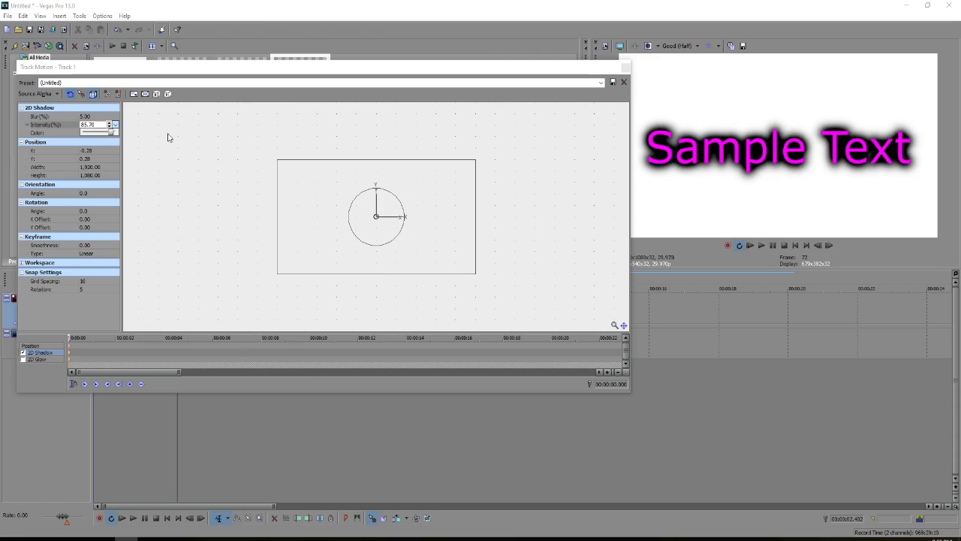
Step: Set the 2D Shadow blur to about 10%
click(115, 117)
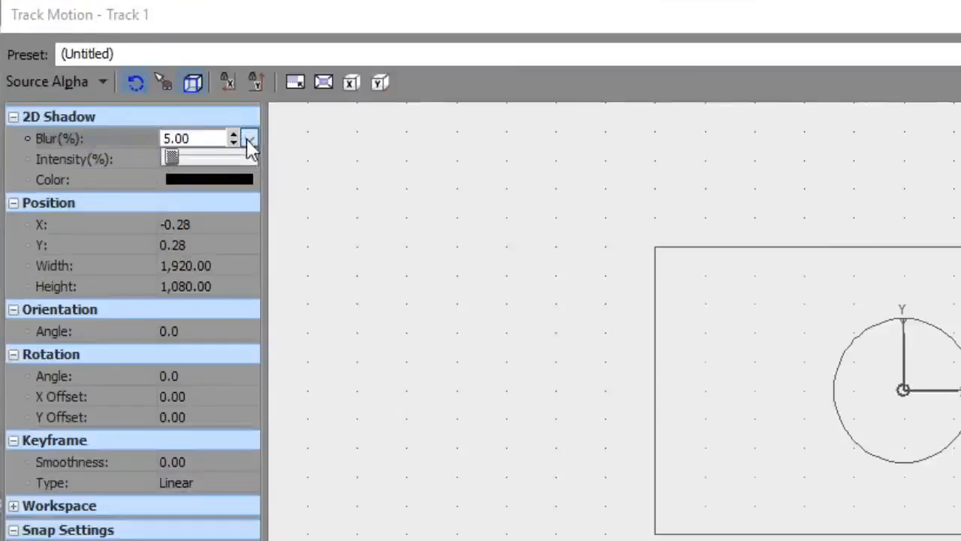
drag(86, 127, 97, 126)
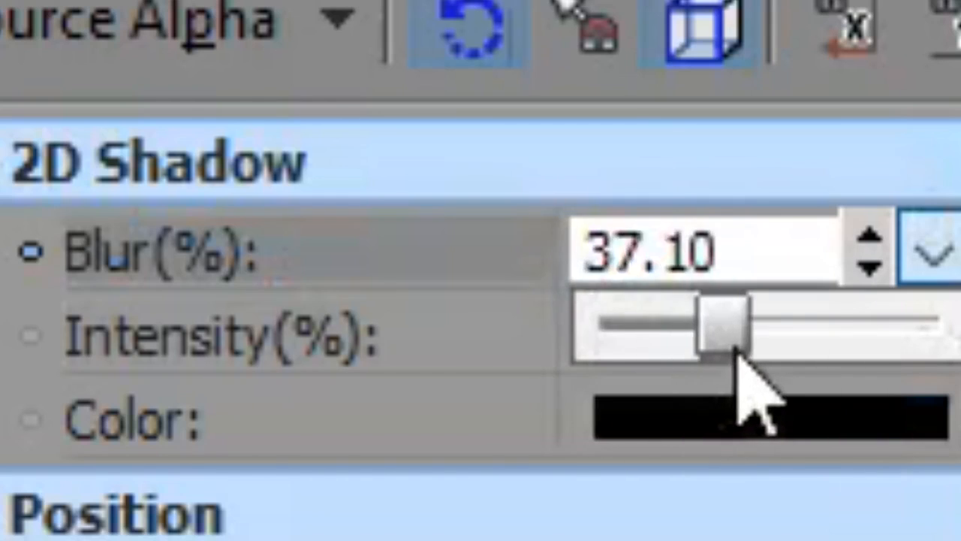
drag(740, 359, 642, 379)
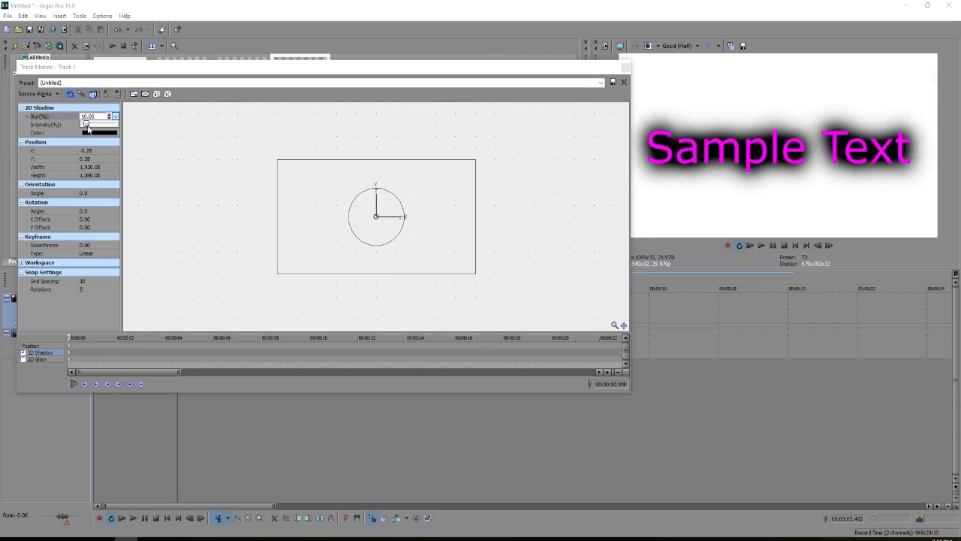
Step: Fine-tune the 2D Shadow's blur and slightly lower its intensity
drag(88, 129, 90, 130)
click(115, 124)
drag(113, 133, 109, 135)
click(112, 116)
click(114, 116)
drag(91, 126, 89, 129)
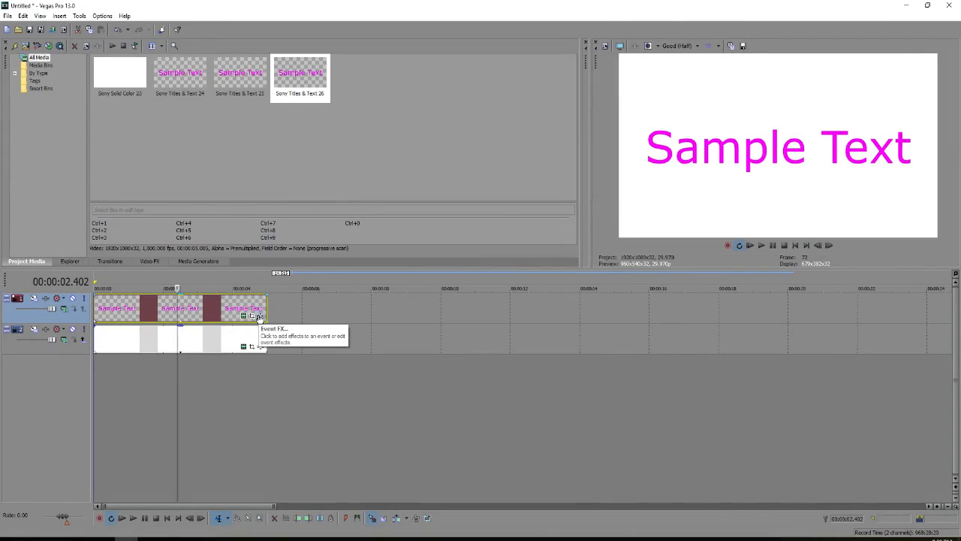
Step: Add the third-party NewBlue V6 Chroma Key Pro - OpenFX effect to the text event
click(257, 320)
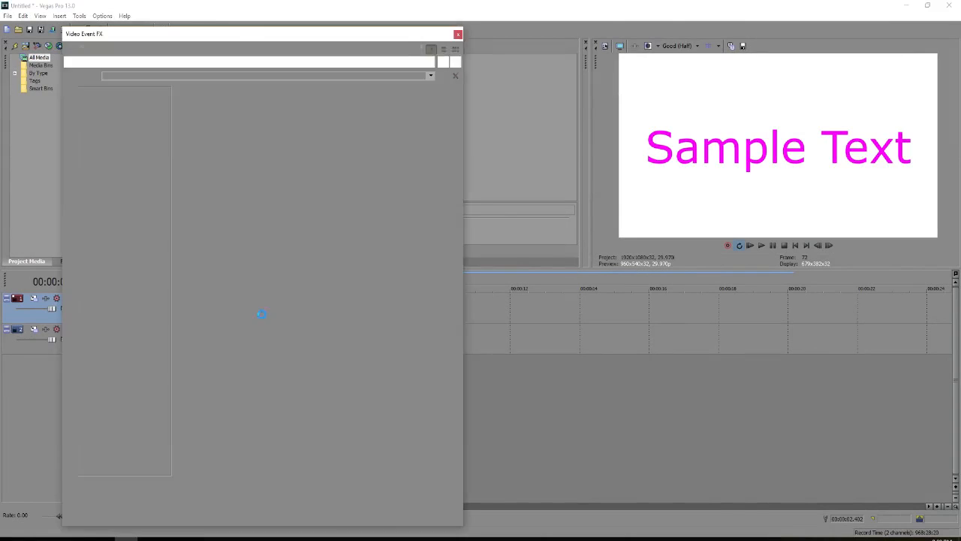
click(199, 229)
scroll(357, 303, down, 3)
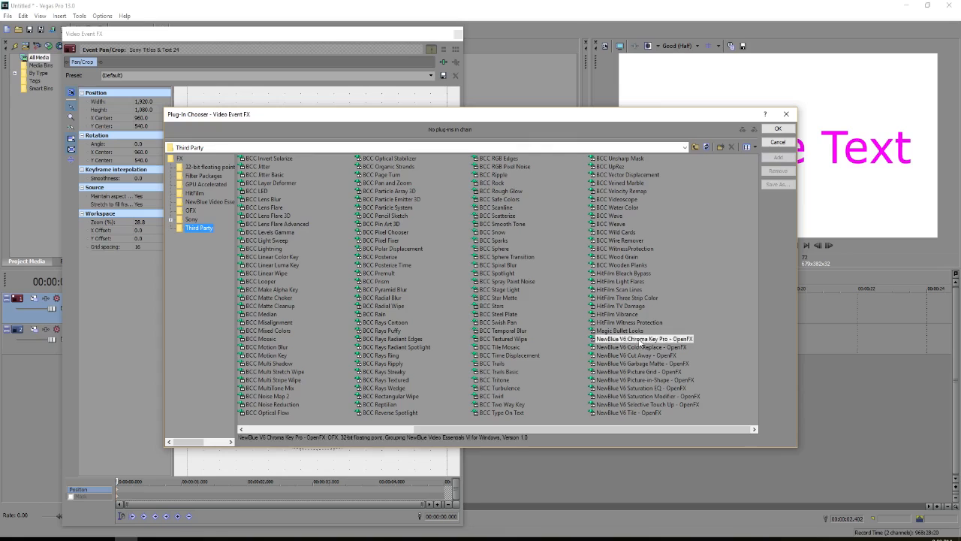
click(531, 102)
click(778, 157)
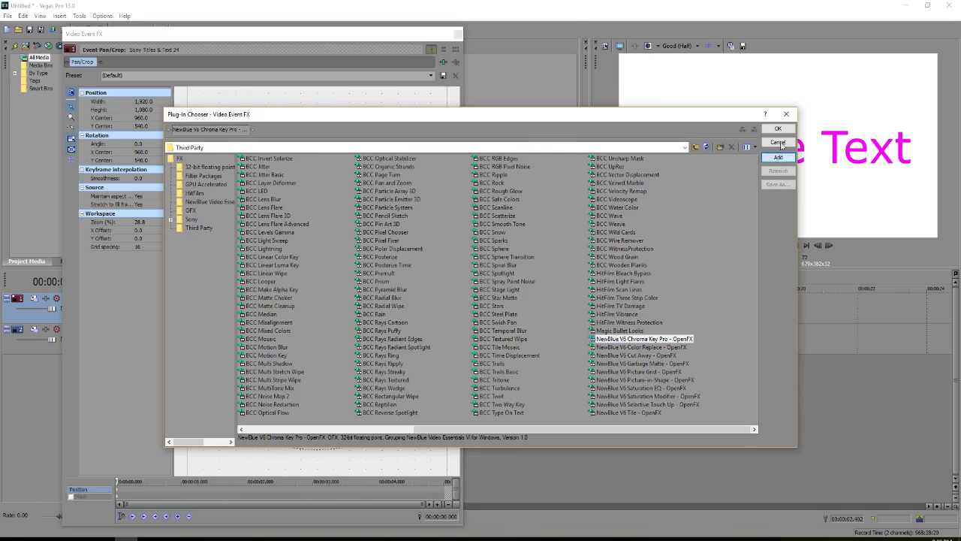
click(778, 128)
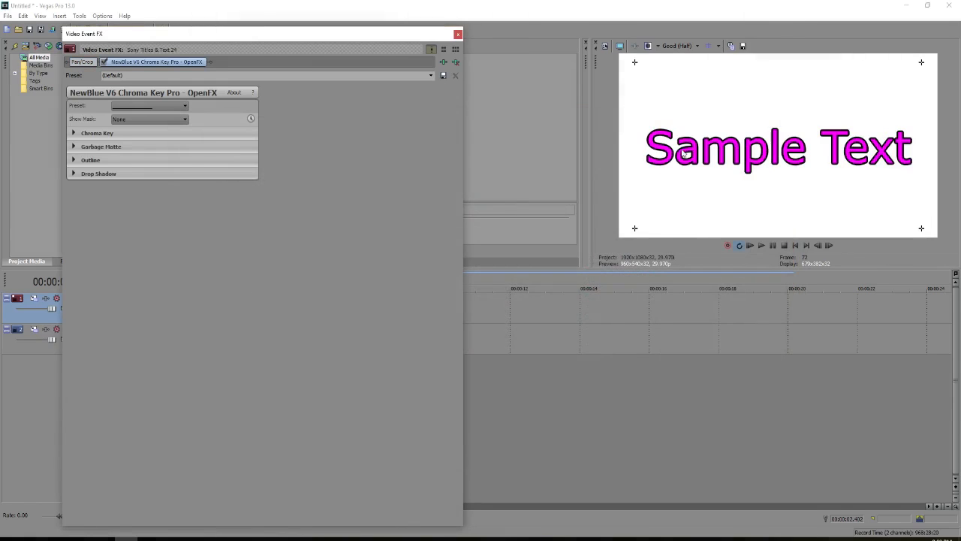
Step: Set the effect's black outline to about 17.69 width and 27.21 soften, and close the effect window
click(75, 160)
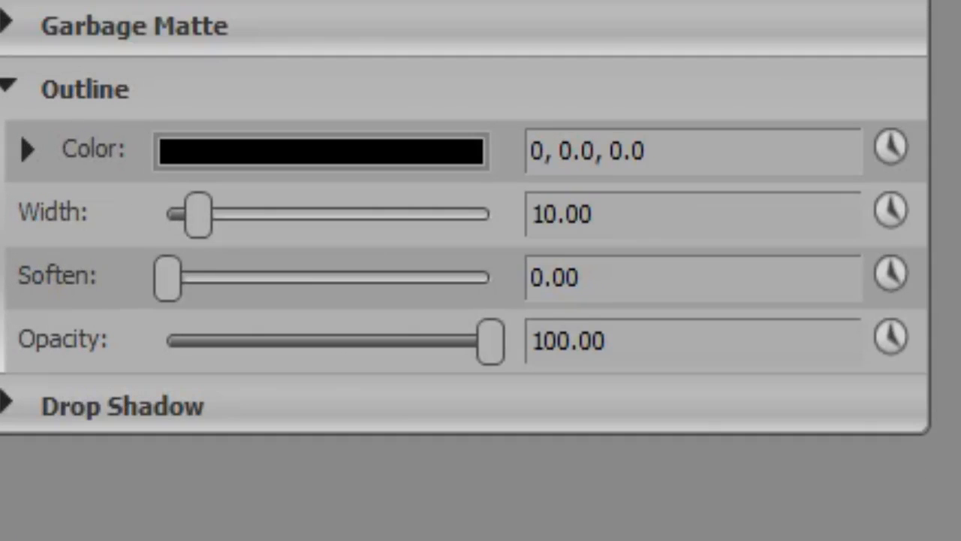
drag(167, 280, 248, 285)
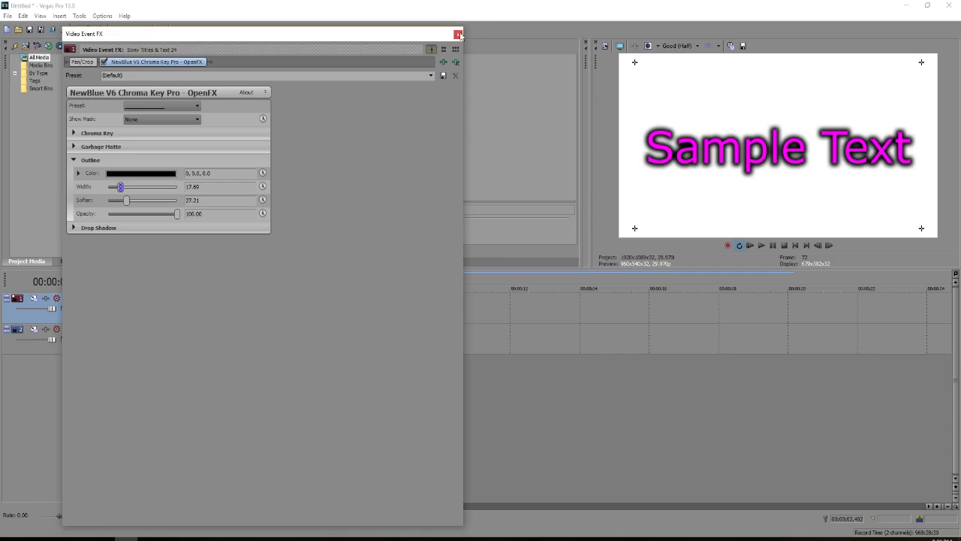
click(459, 35)
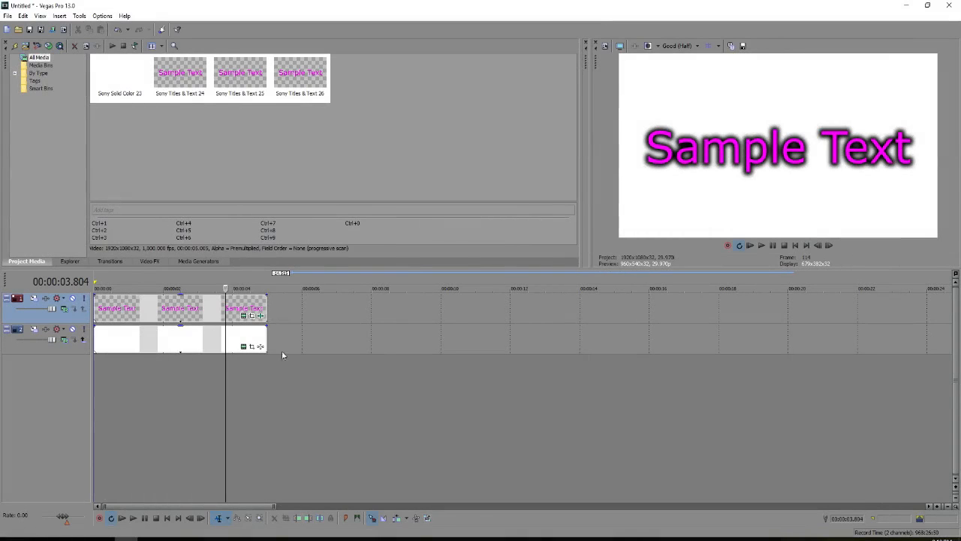
Step: Reopen the text event's effect settings, arrange the parameters in three columns and examine the full layout
click(260, 316)
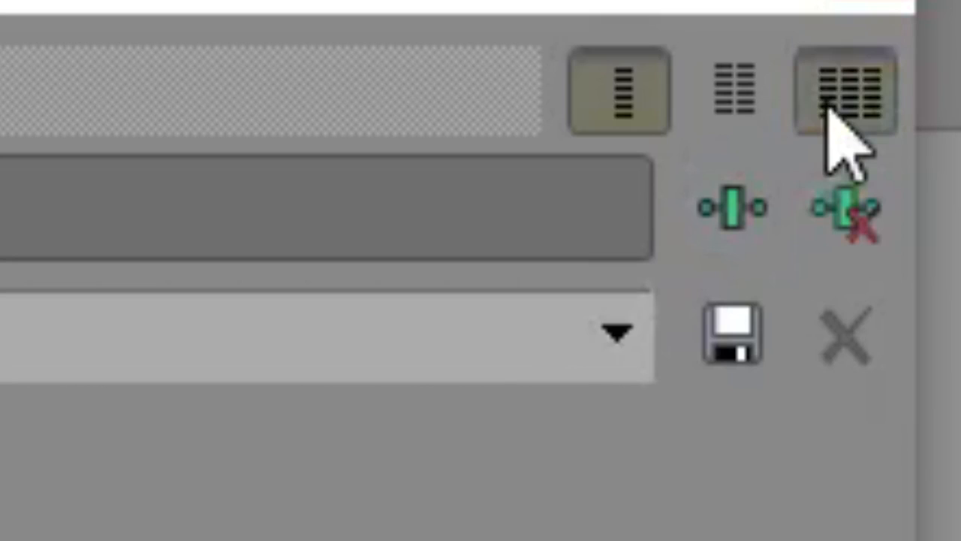
click(454, 50)
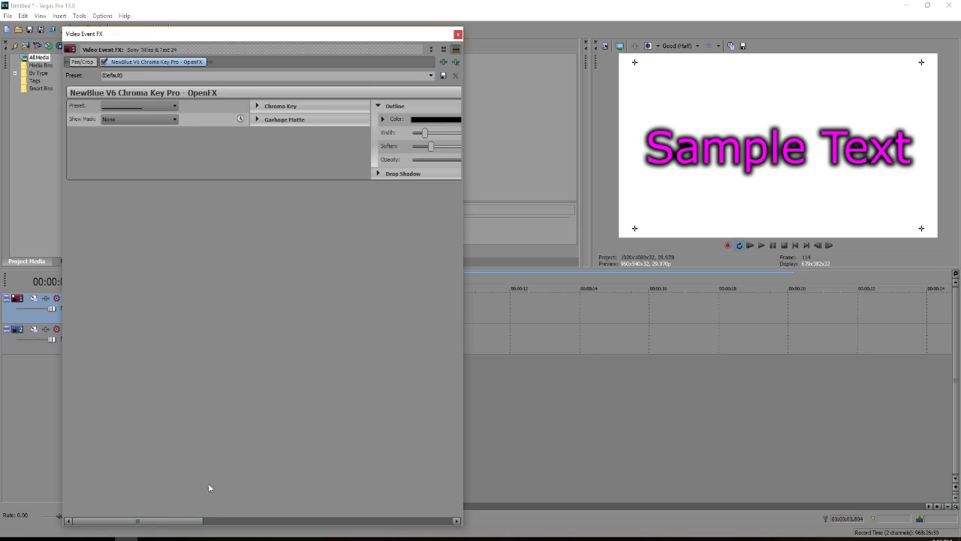
drag(167, 524, 443, 536)
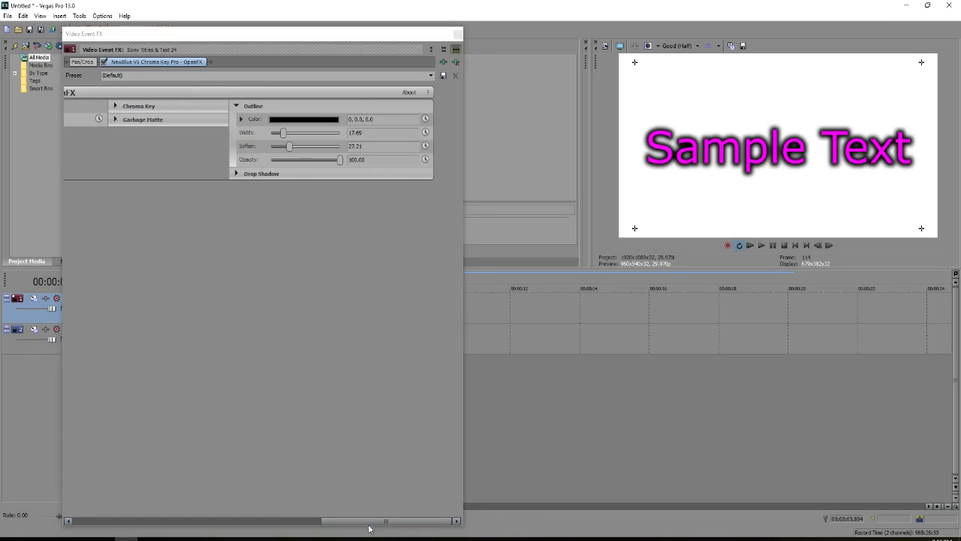
drag(369, 525, 135, 505)
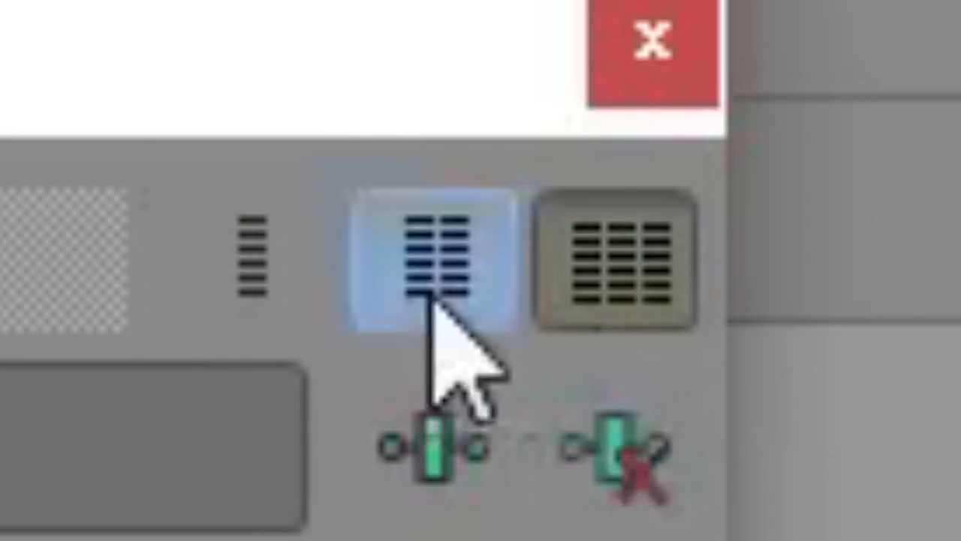
Step: Rearrange the effect parameters into the two-column layout and then into the single-column layout
click(308, 304)
click(420, 222)
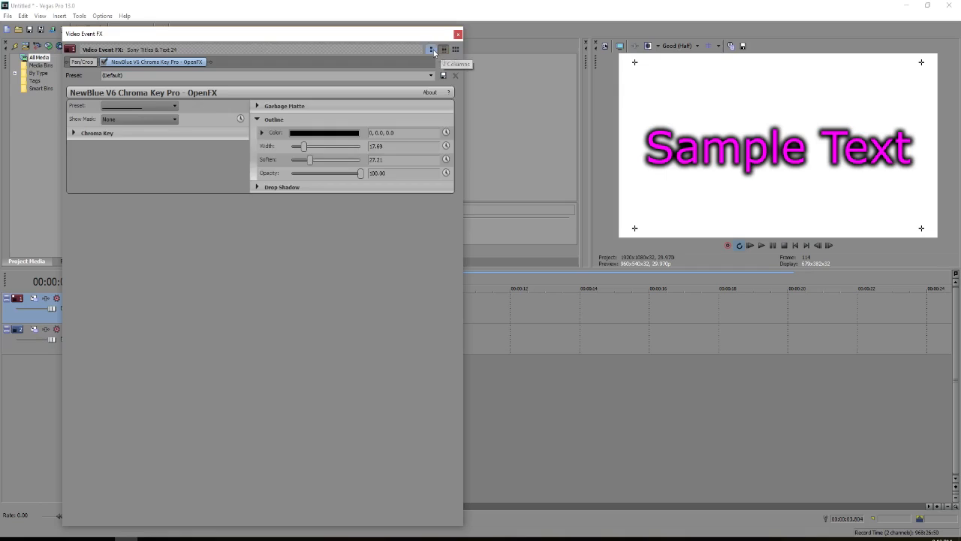
click(252, 289)
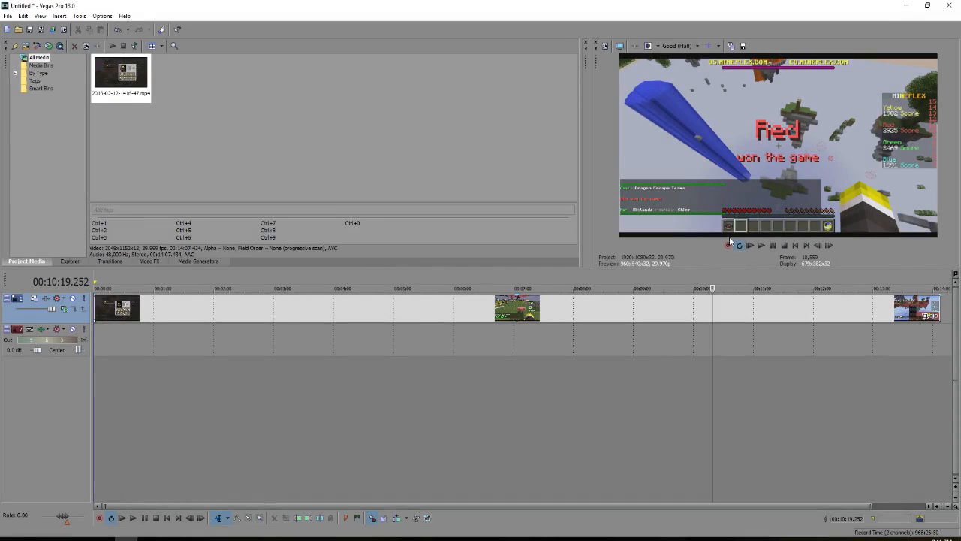
Step: Set the gameplay video event's properties to Disable resample and turn off Maintain aspect ratio
scroll(788, 308, down, 1)
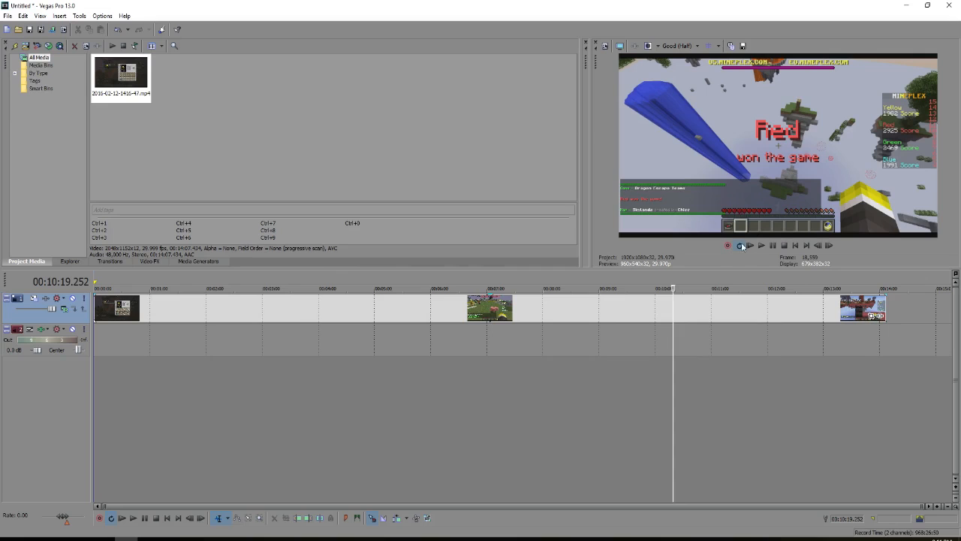
click(750, 308)
right_click(683, 314)
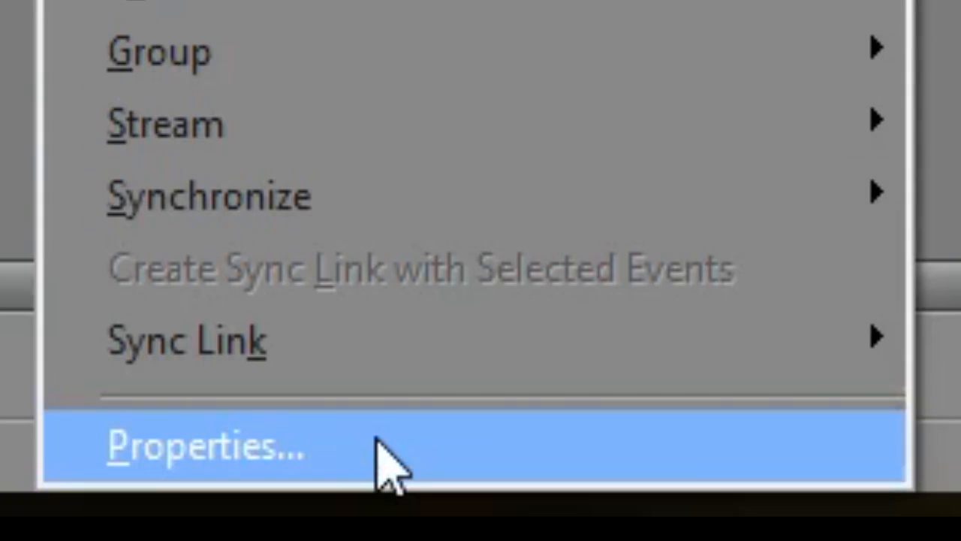
click(377, 445)
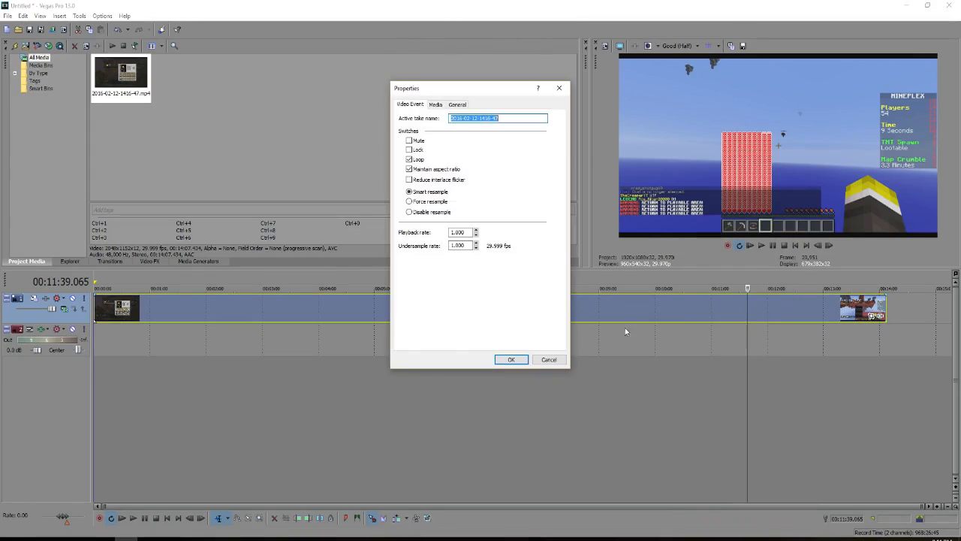
click(410, 212)
click(409, 169)
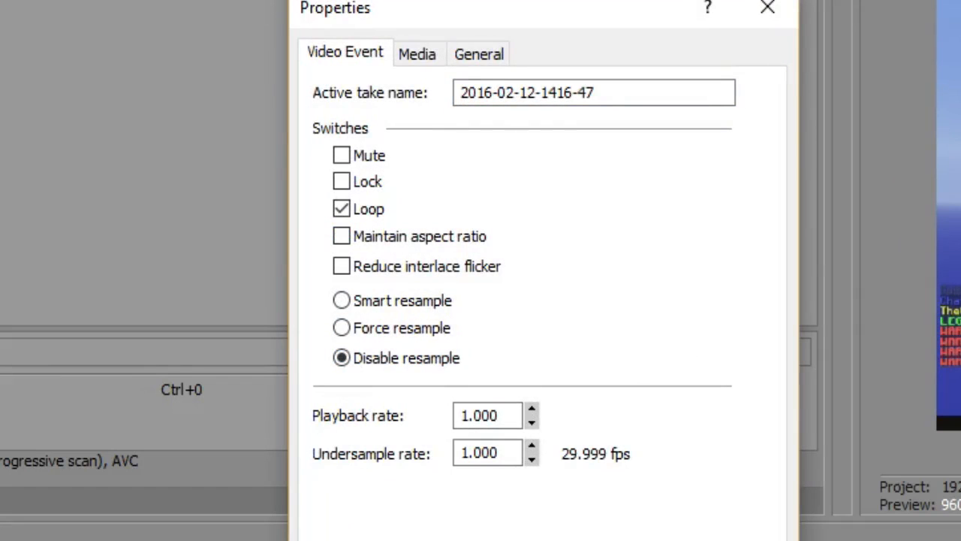
click(516, 364)
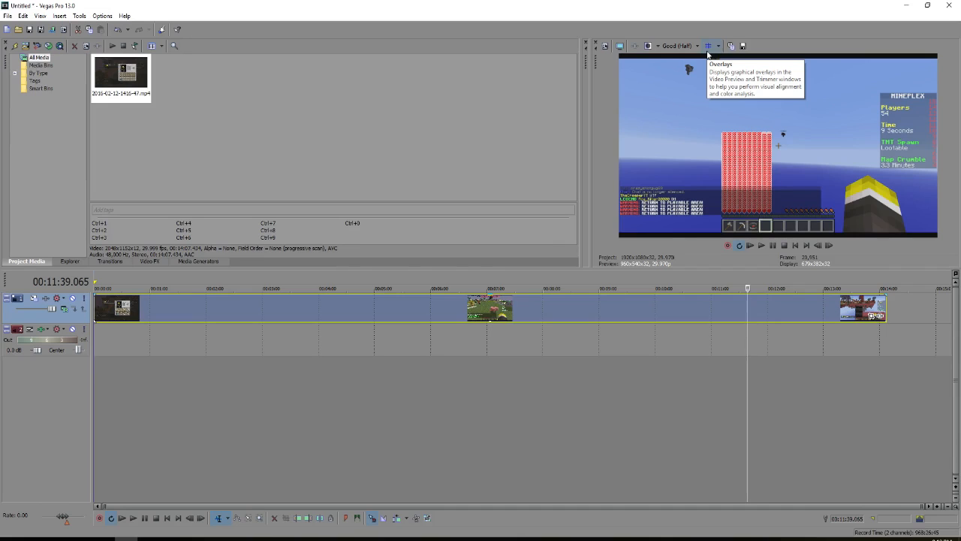
Step: Crop the black bars off the gameplay event's upper and lower edges in Pan/Crop, to a height of about 1,085, and play the result
click(874, 317)
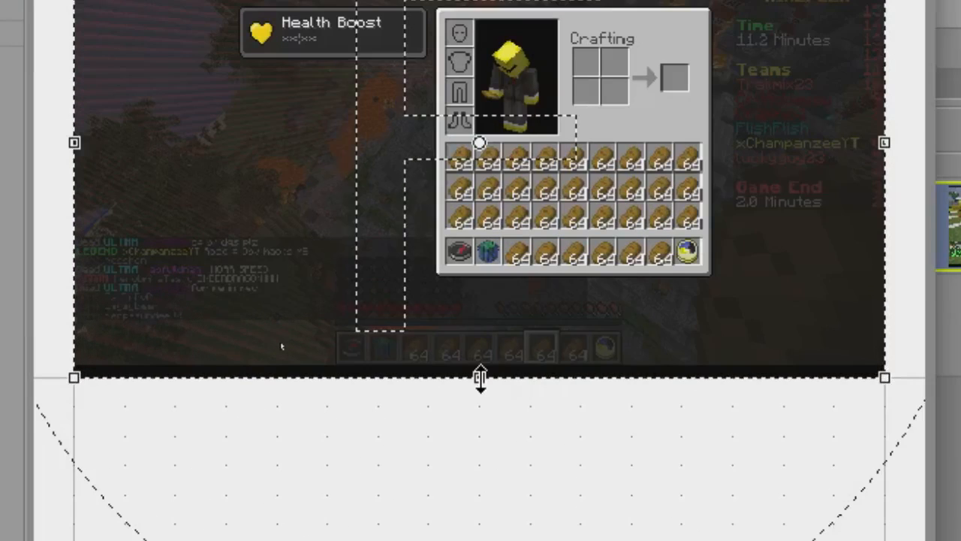
drag(318, 356, 318, 353)
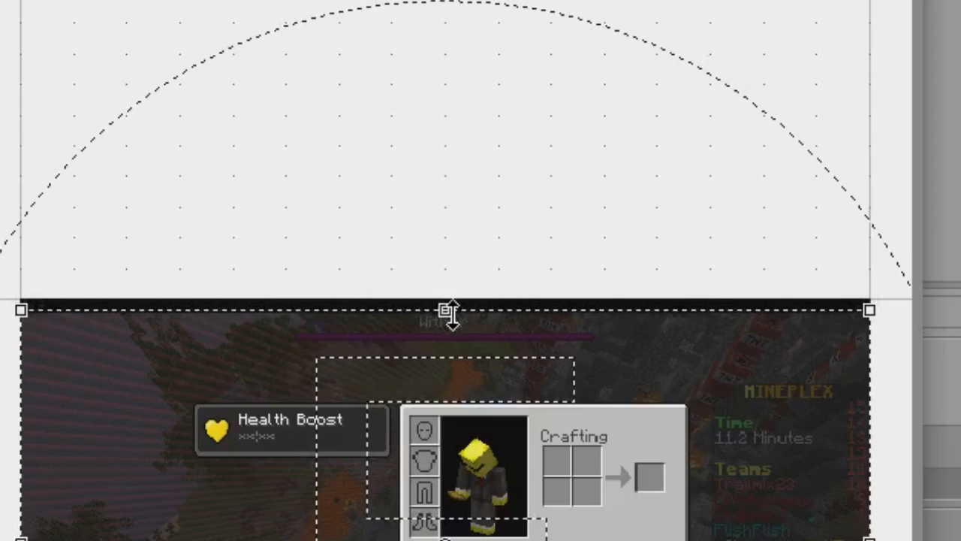
drag(317, 207, 317, 210)
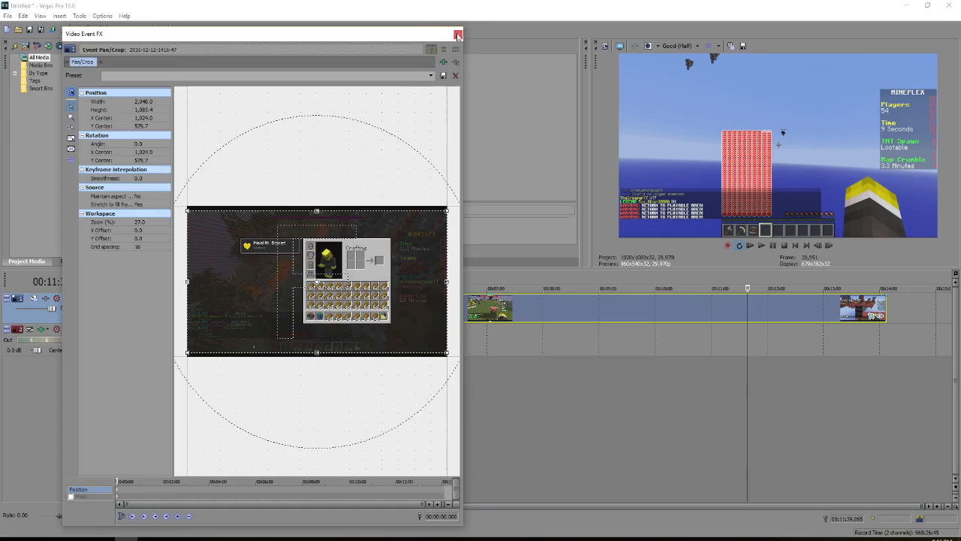
click(458, 34)
key(space)
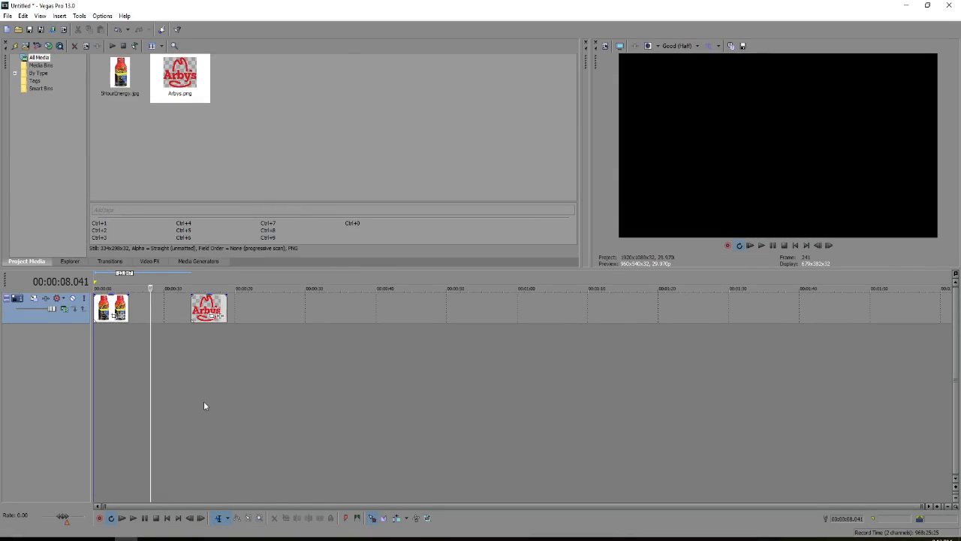
Step: Open Pan/Crop for the 5HourEnergy image and shift its crop frame to about X center 86.8, Y center 125.5
scroll(135, 353, up, 3)
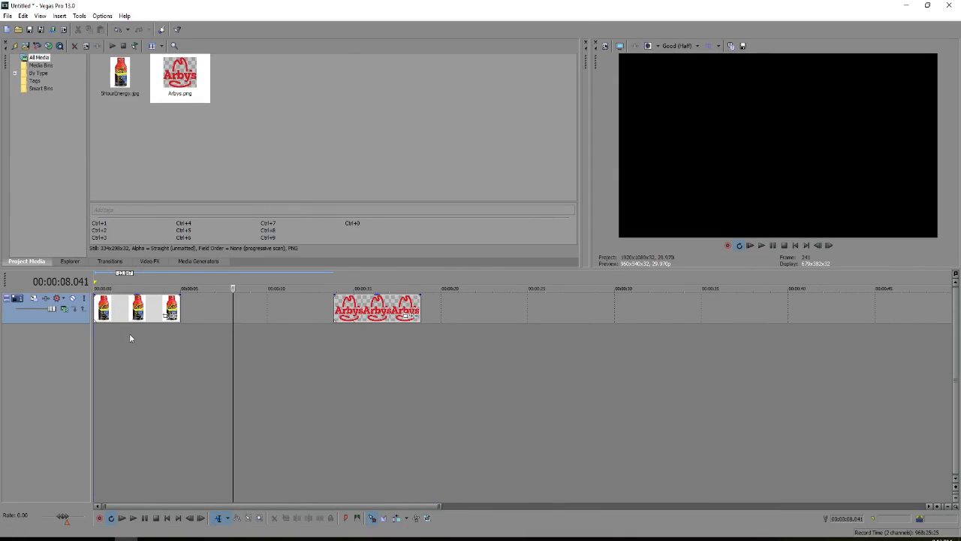
click(134, 311)
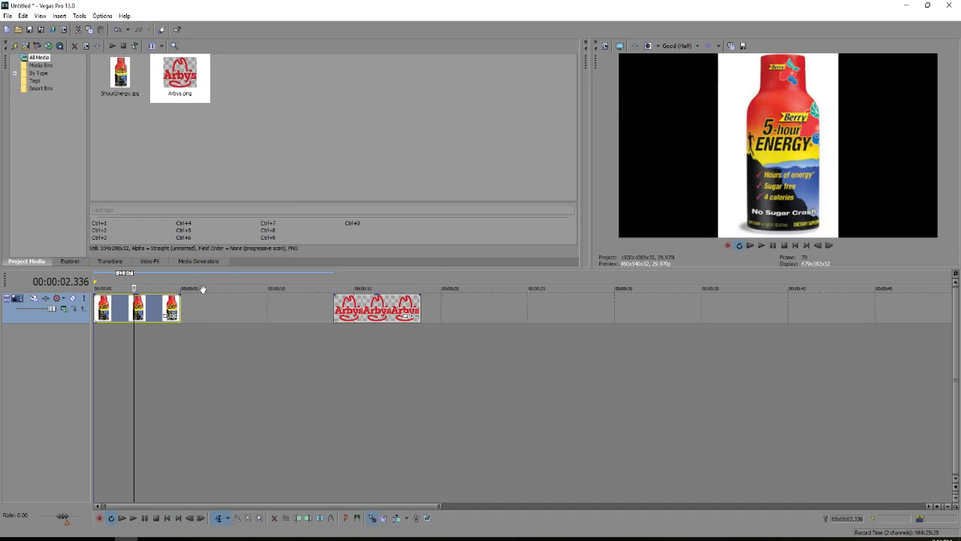
click(168, 318)
scroll(201, 323, down, 5)
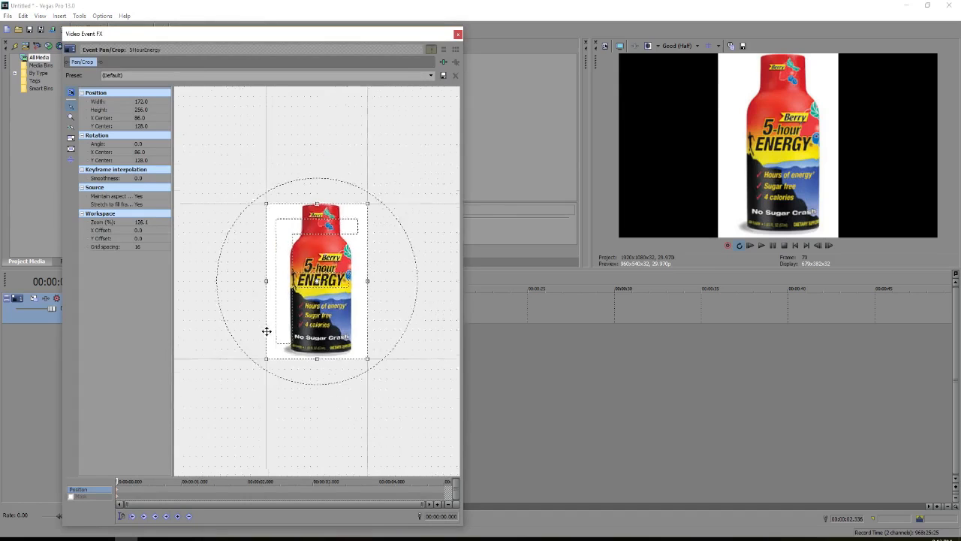
mouse_move(311, 307)
mouse_down()
mouse_move(313, 323)
mouse_move(311, 302)
mouse_move(275, 302)
mouse_move(260, 287)
mouse_move(283, 301)
mouse_move(350, 300)
mouse_move(229, 302)
mouse_move(313, 304)
mouse_up()
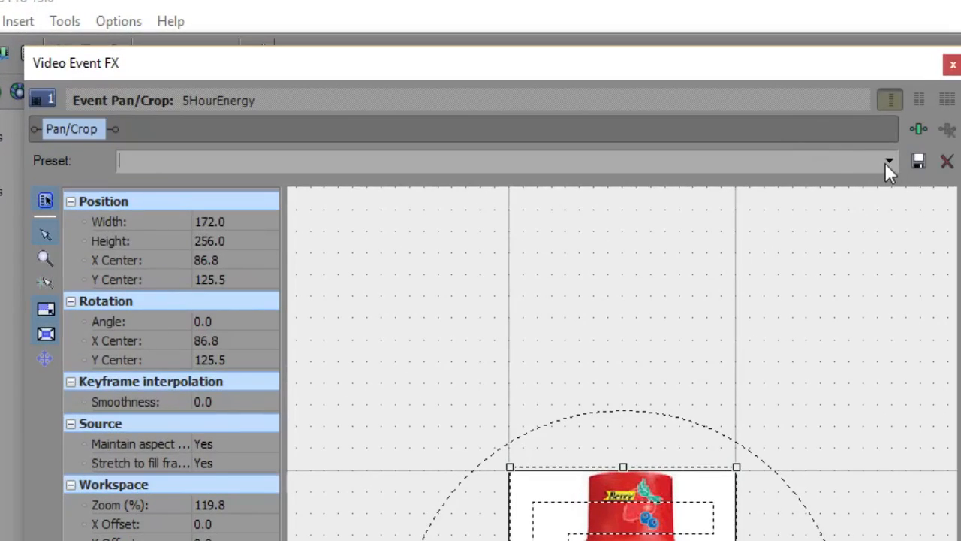
Step: Apply the 16:9 Widescreen TV aspect ratio preset to the 5HourEnergy image, then enlarge and reposition its crop frame
click(430, 75)
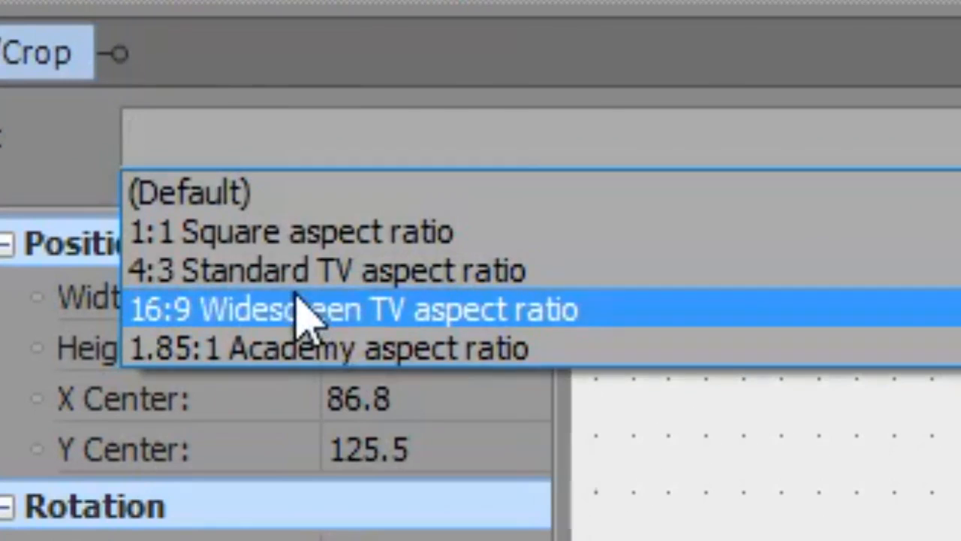
click(297, 301)
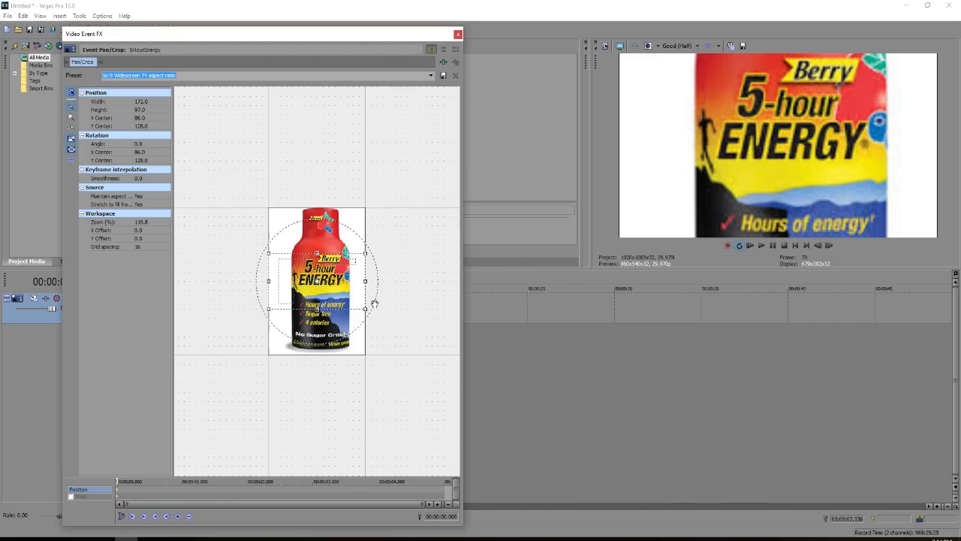
drag(374, 302, 369, 322)
drag(328, 296, 359, 272)
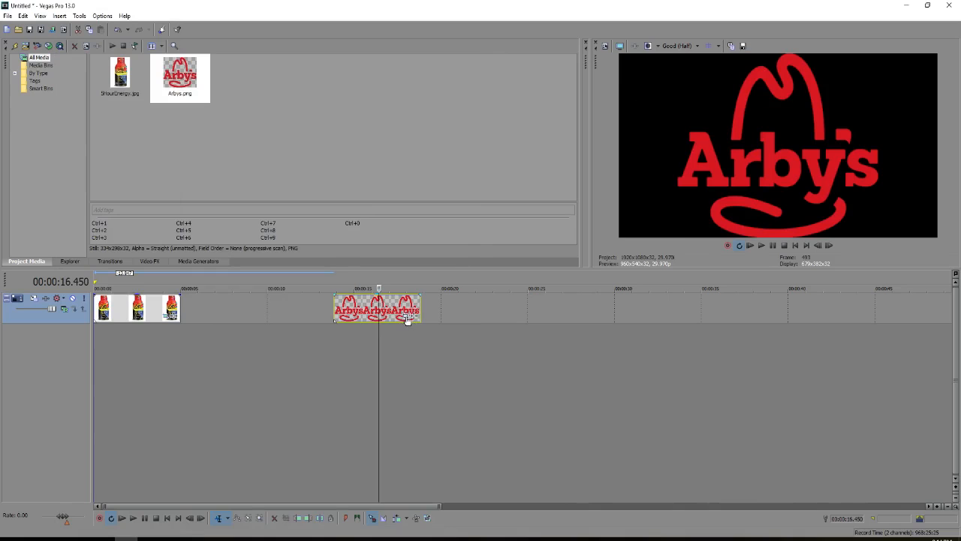
Step: Open Pan/Crop for the Arbys image and shift its crop frame slightly off centre
click(406, 319)
scroll(407, 321, down, 12)
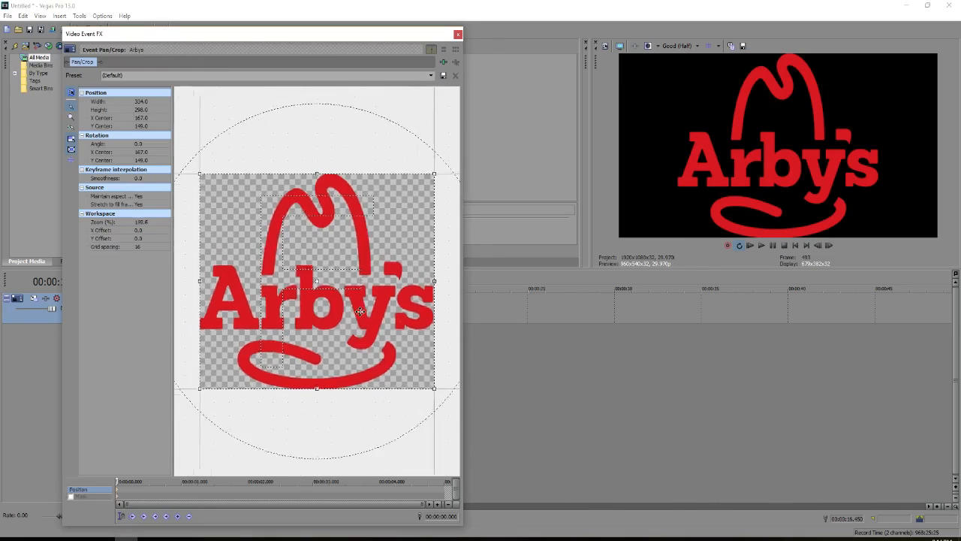
mouse_move(311, 288)
mouse_down()
mouse_move(342, 279)
mouse_move(406, 290)
mouse_move(287, 282)
mouse_move(330, 291)
mouse_move(309, 293)
mouse_up()
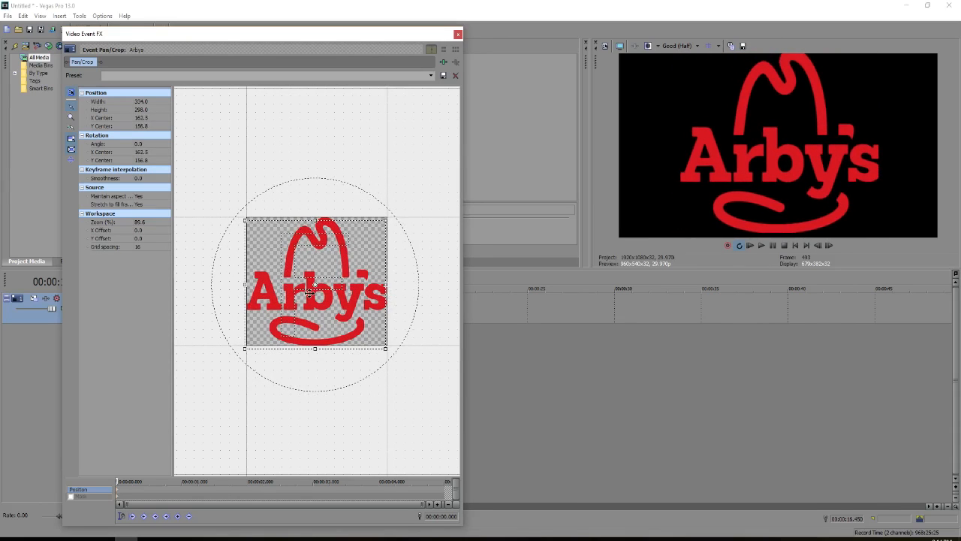
Step: Apply the 16:9 Widescreen TV aspect ratio preset to the Arbys image, enlarge its crop frame to about 1,352.7 by 761.4, and reposition it
click(430, 75)
click(318, 103)
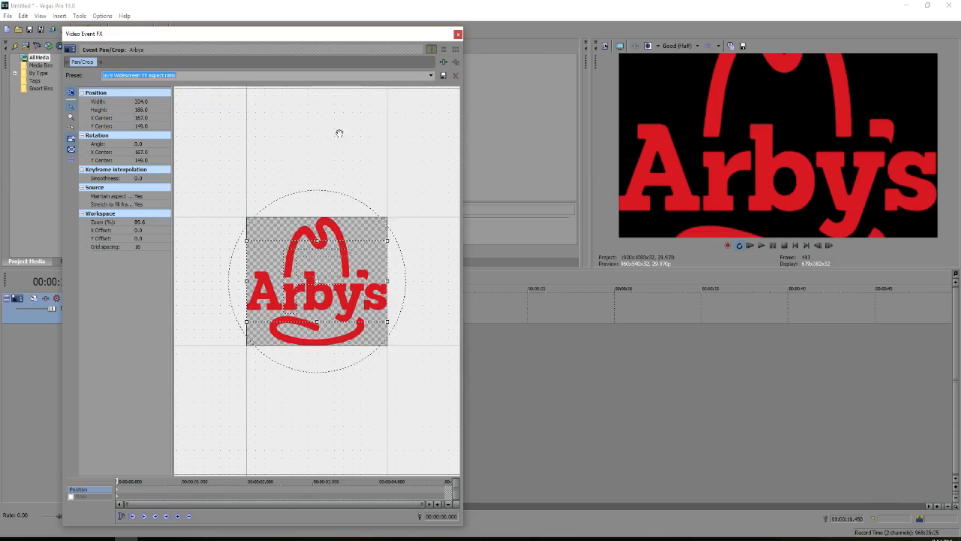
scroll(365, 311, down, 5)
drag(345, 298, 430, 345)
scroll(333, 335, down, 4)
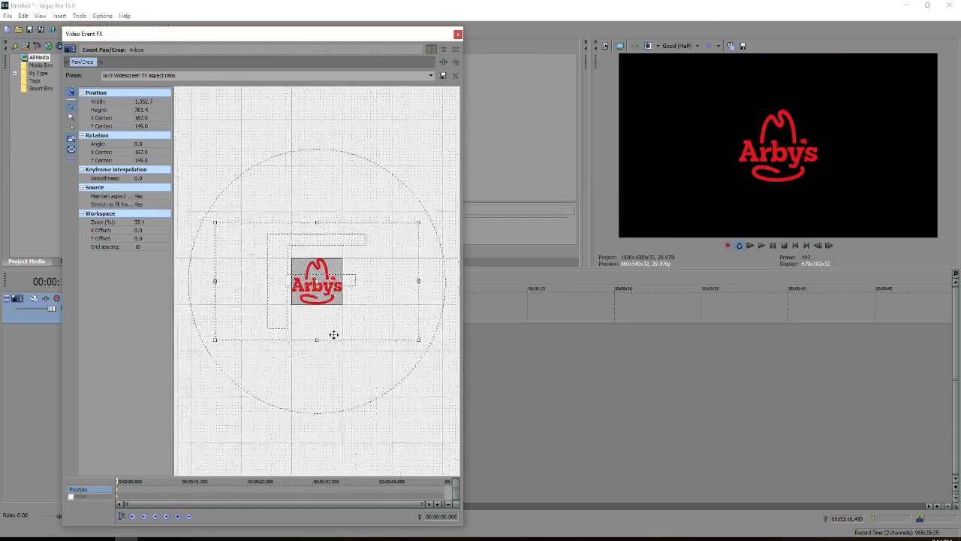
drag(277, 295, 317, 274)
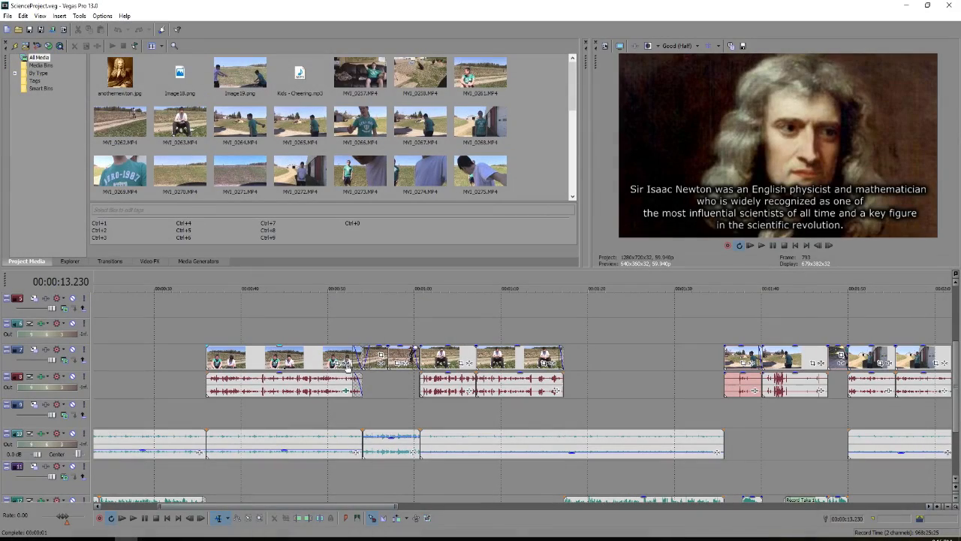
Step: Enable Auto Ripple in the ScienceProject timeline and move the two-boys clip along its track together with the events after it
click(397, 518)
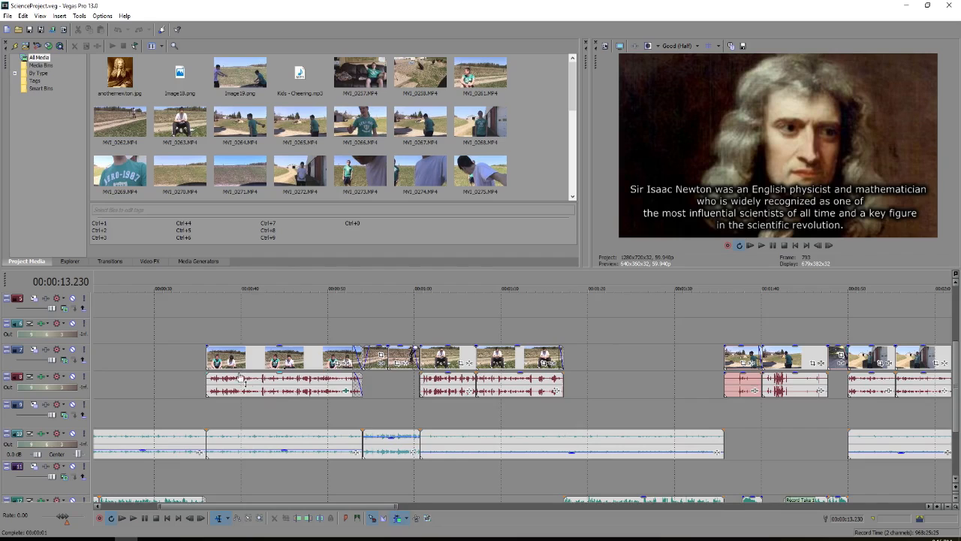
scroll(241, 377, down, 5)
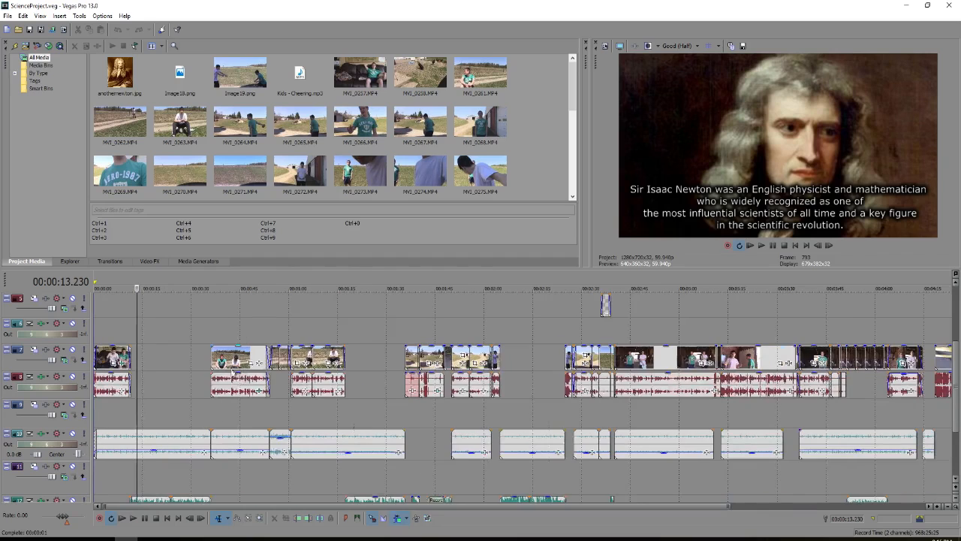
scroll(231, 361, down, 1)
mouse_move(202, 366)
mouse_down()
mouse_move(234, 368)
mouse_move(204, 366)
mouse_up()
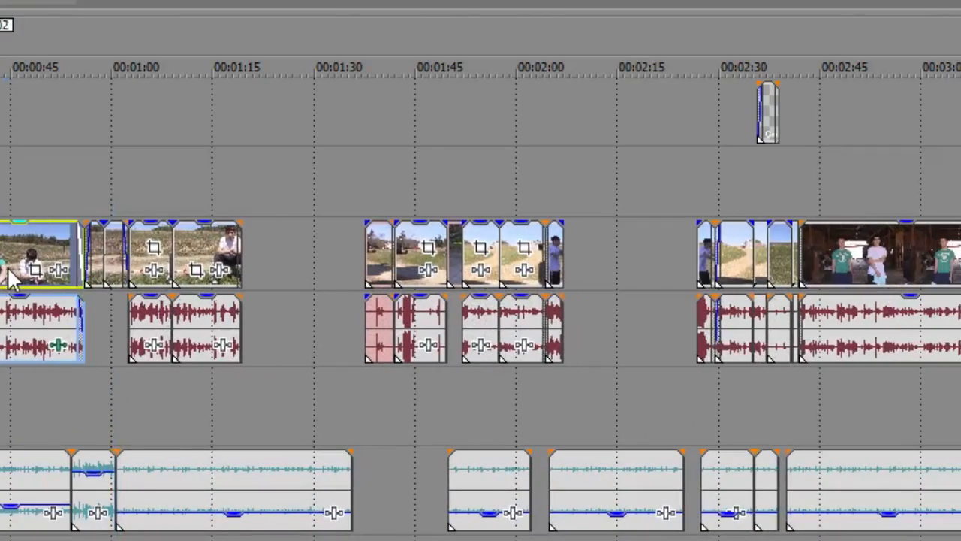
drag(11, 279, 1, 276)
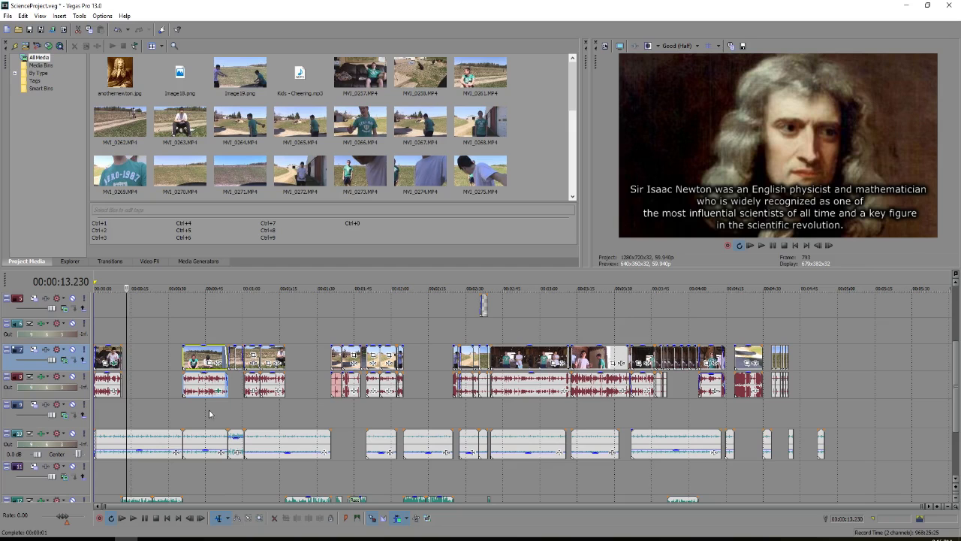
Step: Turn off Auto Ripple, move the two-boys clip by itself, and shift the clip near 00:01:10 later on its track
click(208, 412)
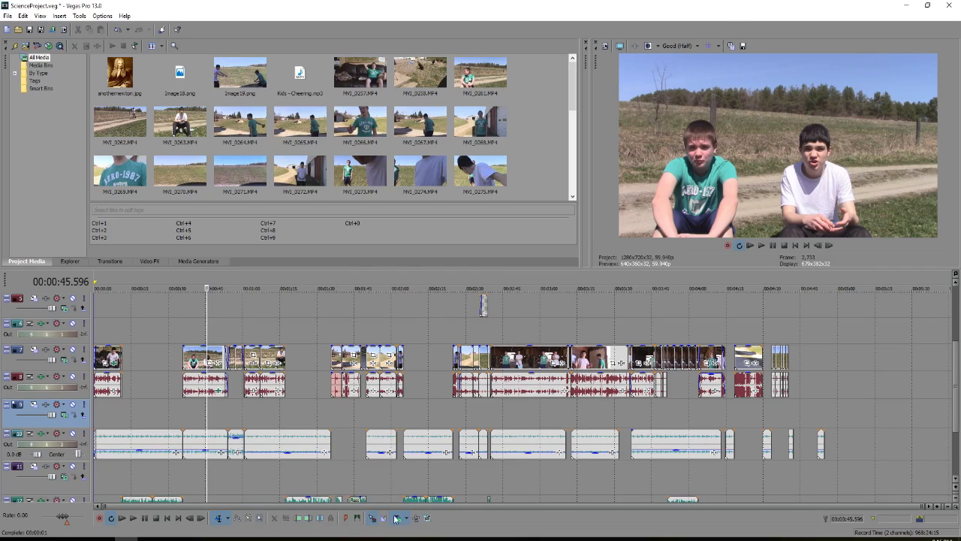
mouse_move(184, 356)
mouse_down()
mouse_move(217, 362)
mouse_move(174, 362)
mouse_move(229, 362)
mouse_move(193, 362)
mouse_up()
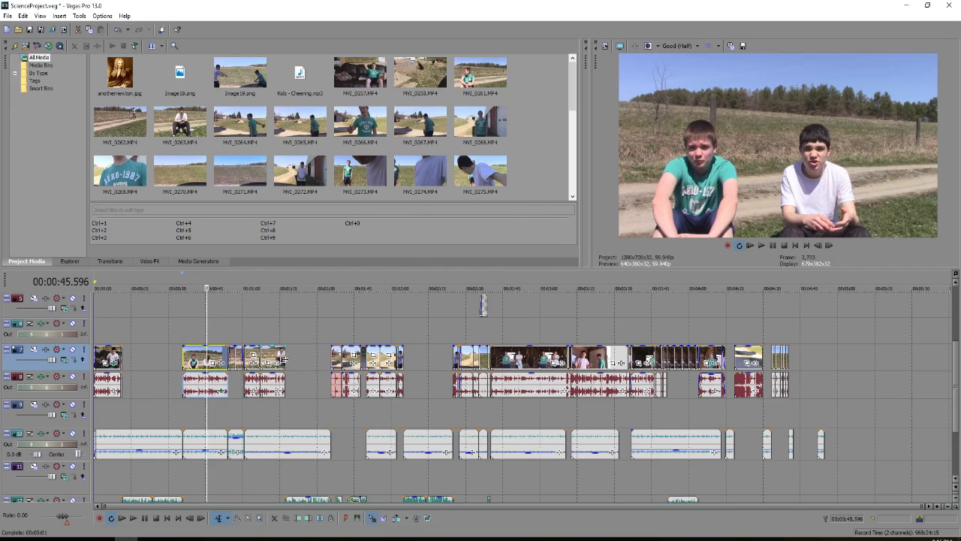
drag(265, 359, 276, 360)
Step: Try nudging the MVI_0261 clip slightly earlier on its track, closing its Pan/Crop window first, and undo the move
click(255, 356)
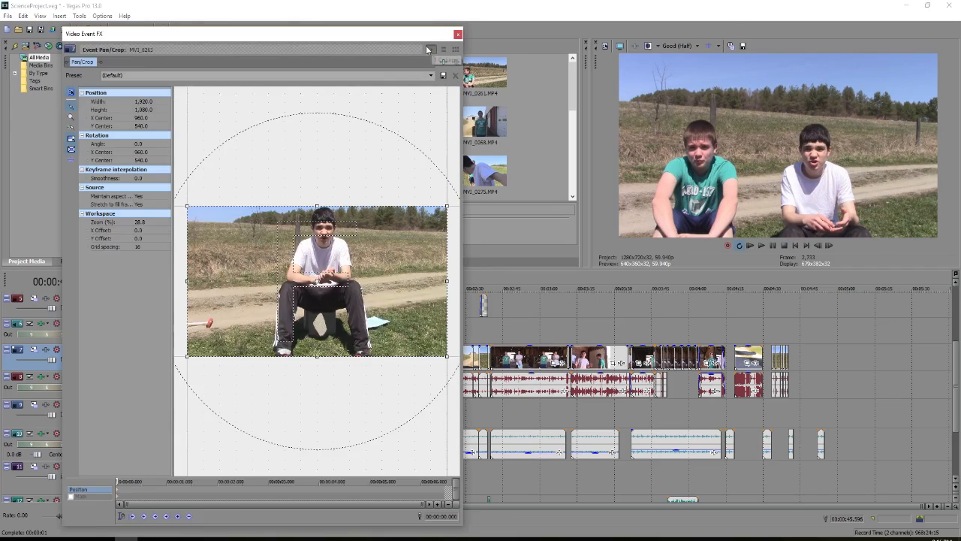
click(458, 34)
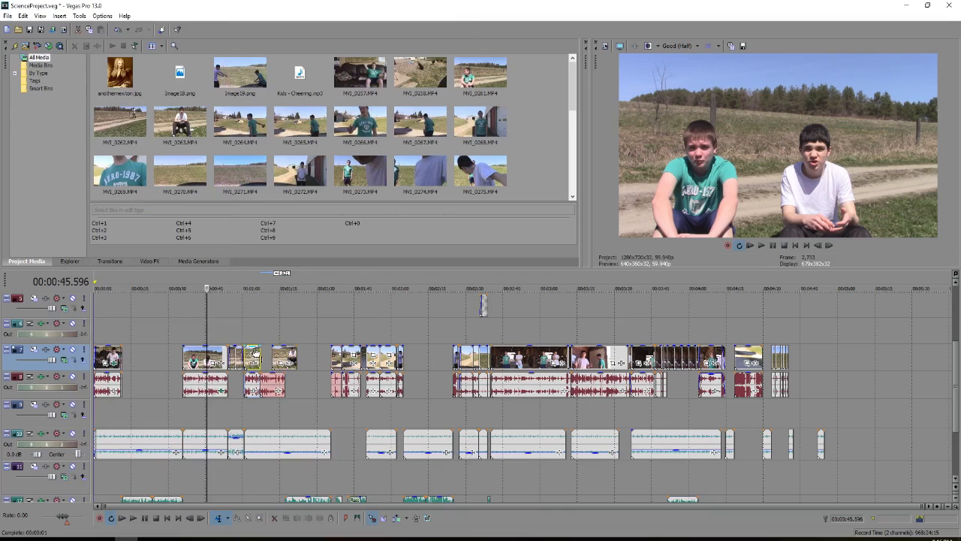
click(253, 355)
mouse_move(252, 354)
mouse_down()
mouse_move(261, 356)
mouse_move(251, 357)
mouse_up()
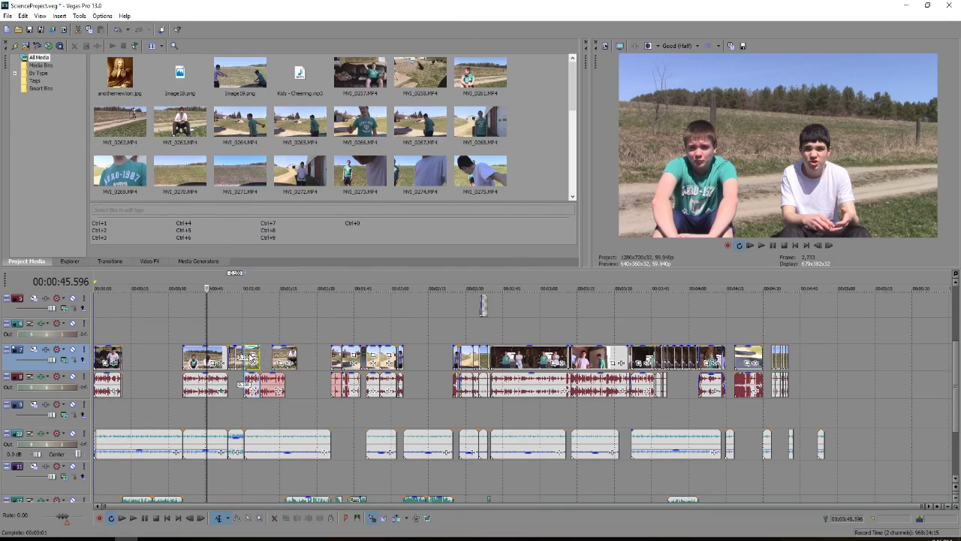
key(ctrl+z)
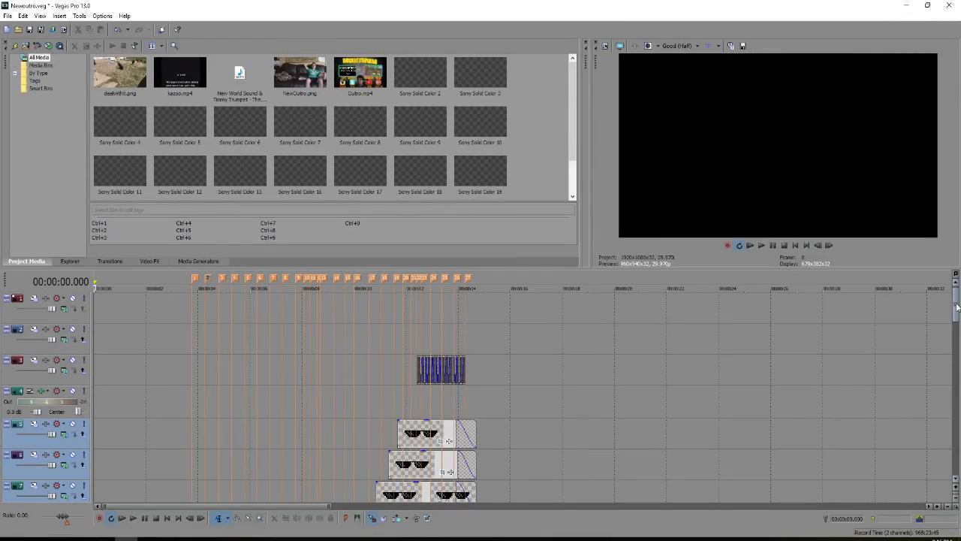
Step: Examine the staggered sunglasses image events across the stacked tracks of the Newoutro project
drag(957, 306, 959, 319)
drag(958, 370, 958, 392)
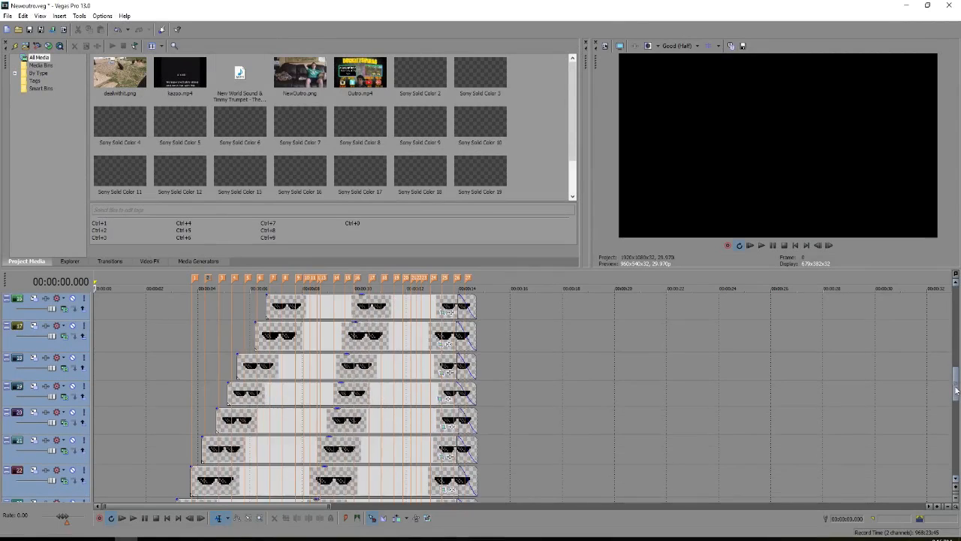
scroll(569, 304, down, 5)
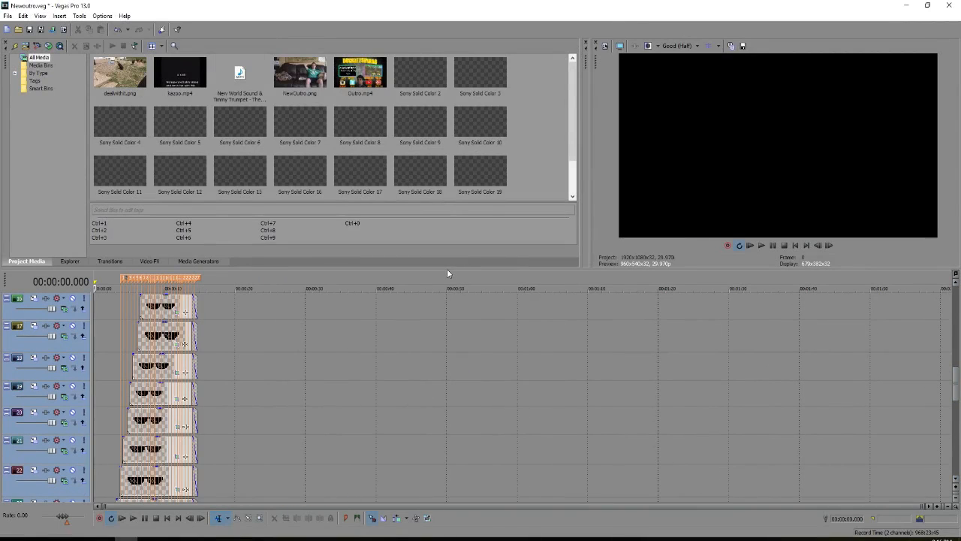
Step: Enlarge the timeline over the media and preview area and spread out the staggered sunglasses events for a closer view
drag(447, 272, 448, 70)
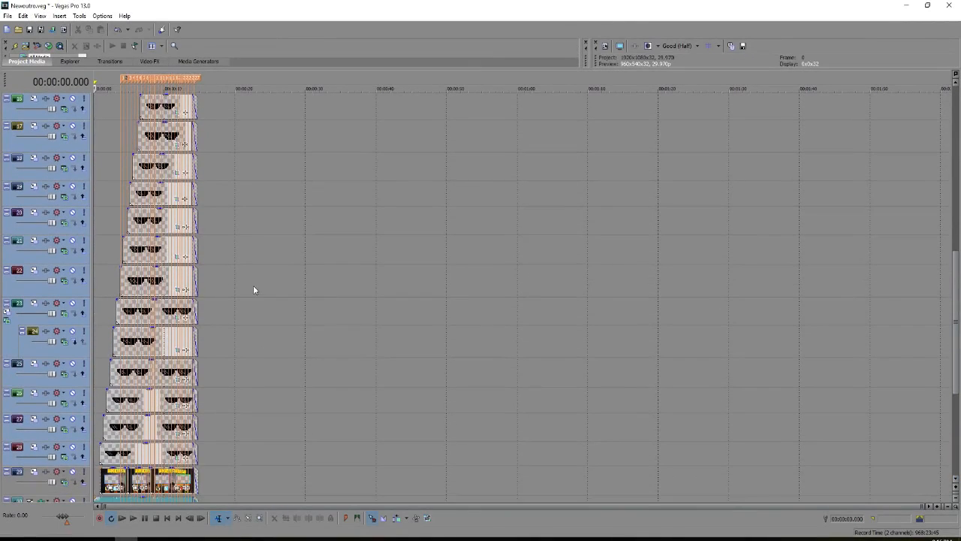
scroll(208, 308, up, 3)
scroll(208, 308, up, 2)
click(192, 231)
drag(193, 223, 139, 249)
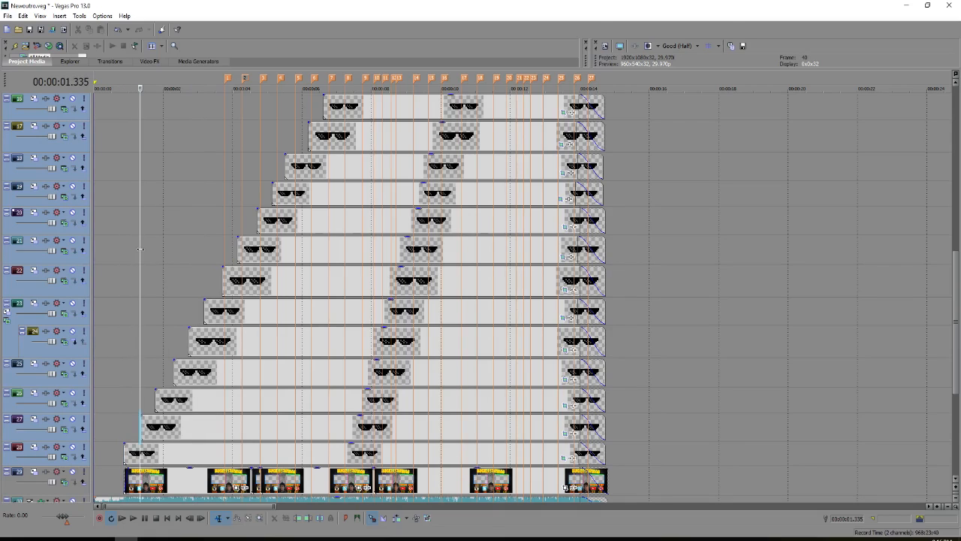
Step: Examine the individual sunglasses events and the full stack of tracks in the Newoutro timeline
drag(136, 252, 299, 308)
click(160, 453)
click(165, 430)
click(203, 404)
click(212, 372)
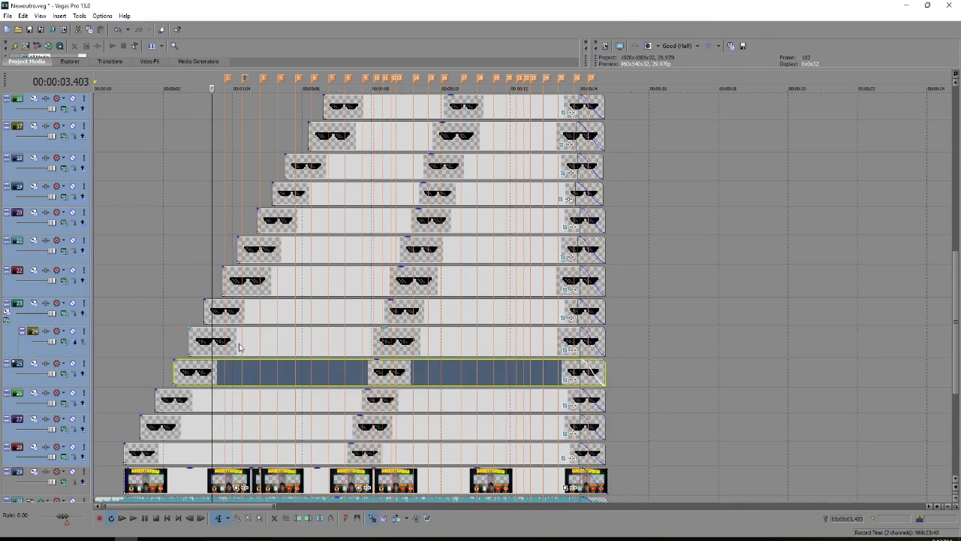
click(240, 347)
drag(957, 323, 960, 160)
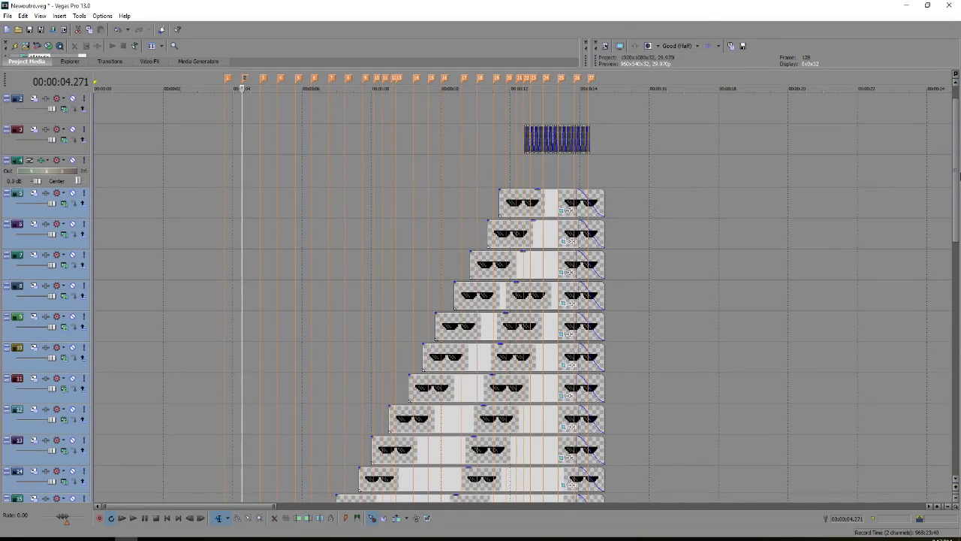
drag(956, 171, 957, 375)
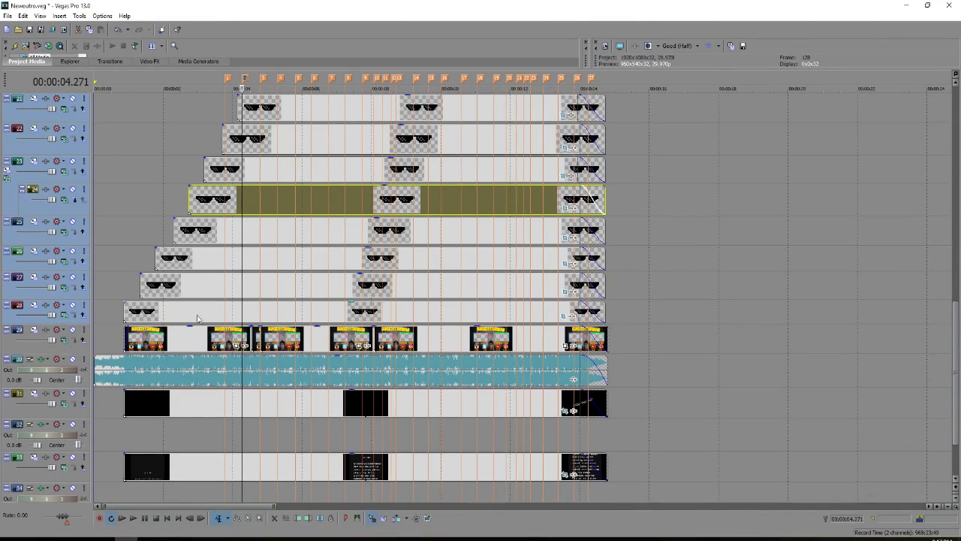
drag(956, 329, 959, 120)
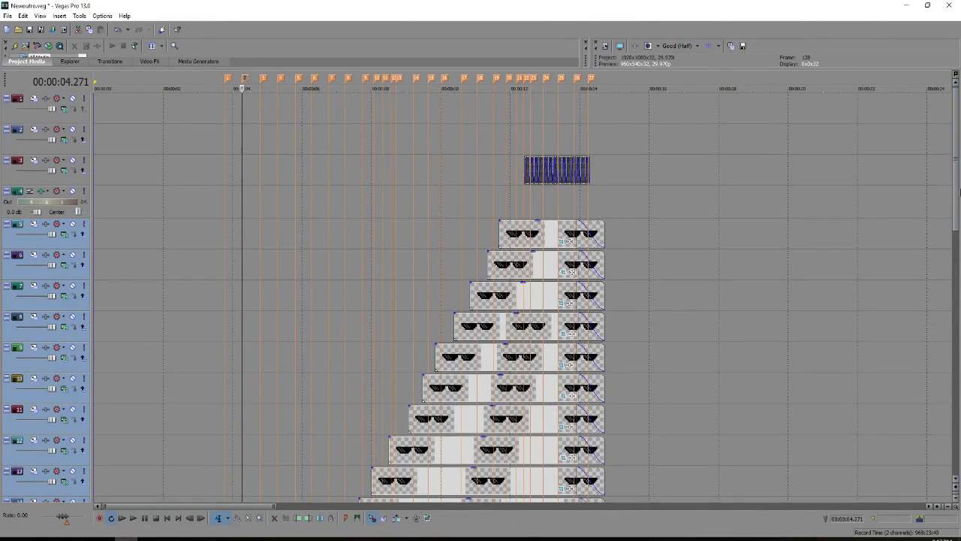
Step: Select all the sunglasses tracks together, from track 5 through track 28
mouse_move(958, 184)
mouse_down()
mouse_move(957, 335)
mouse_move(954, 193)
mouse_up()
click(56, 242)
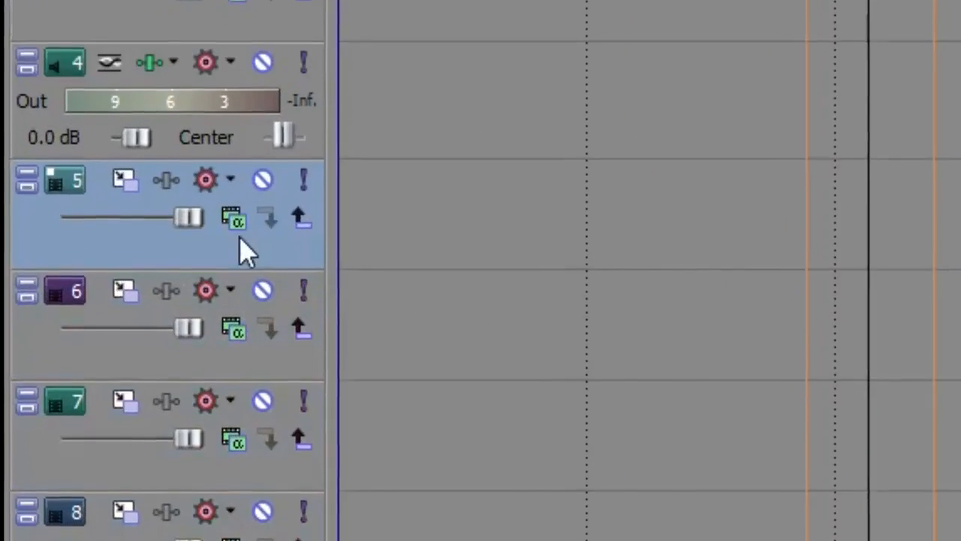
ctrl+click(210, 260)
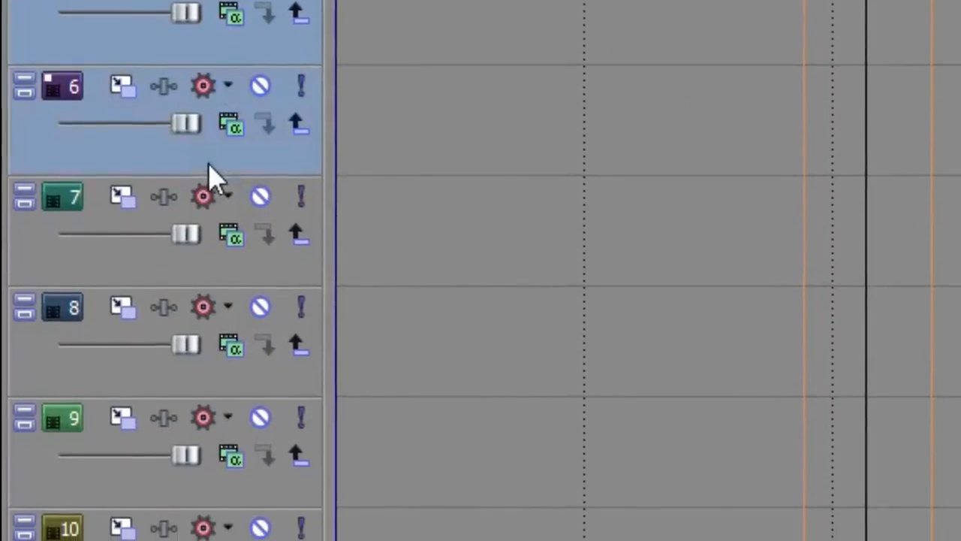
ctrl+click(218, 374)
ctrl+click(215, 282)
ctrl+click(215, 391)
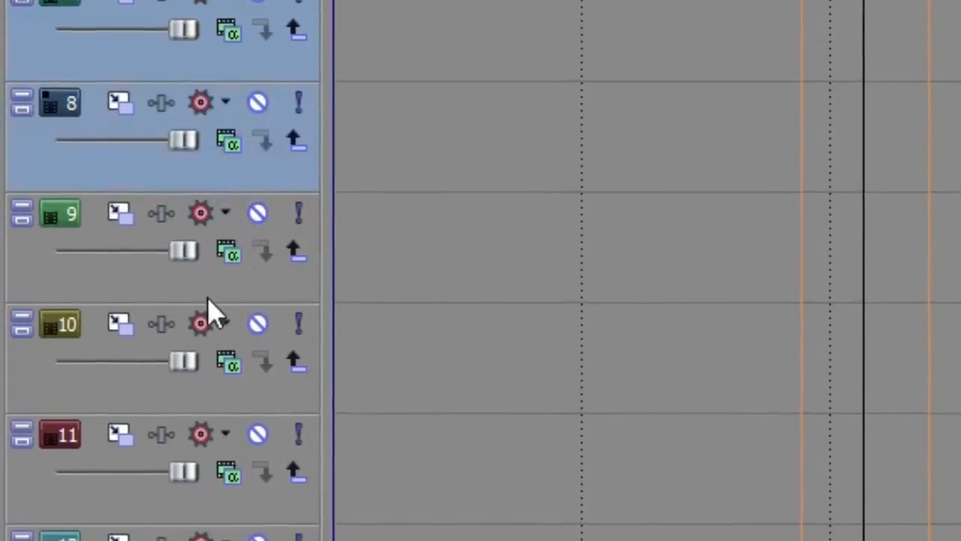
ctrl+click(248, 488)
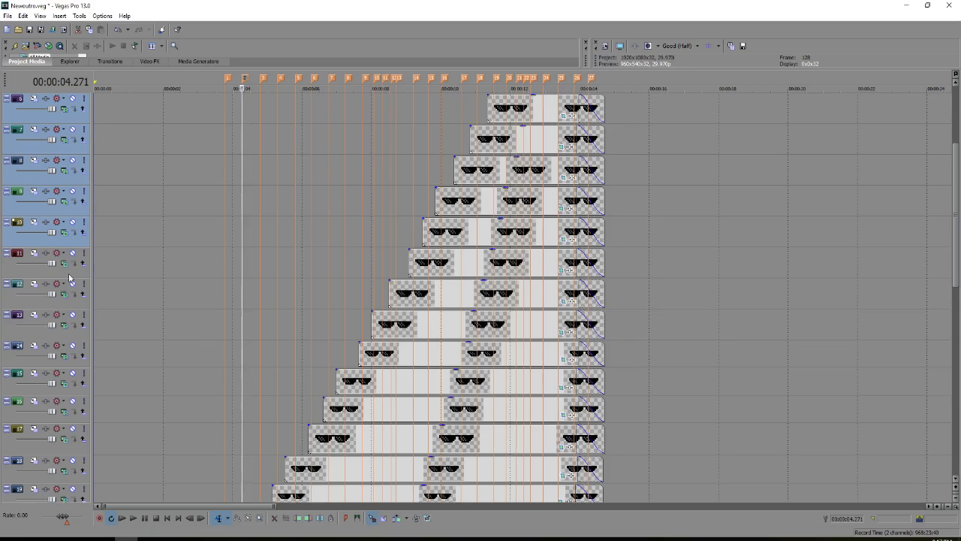
ctrl+click(241, 422)
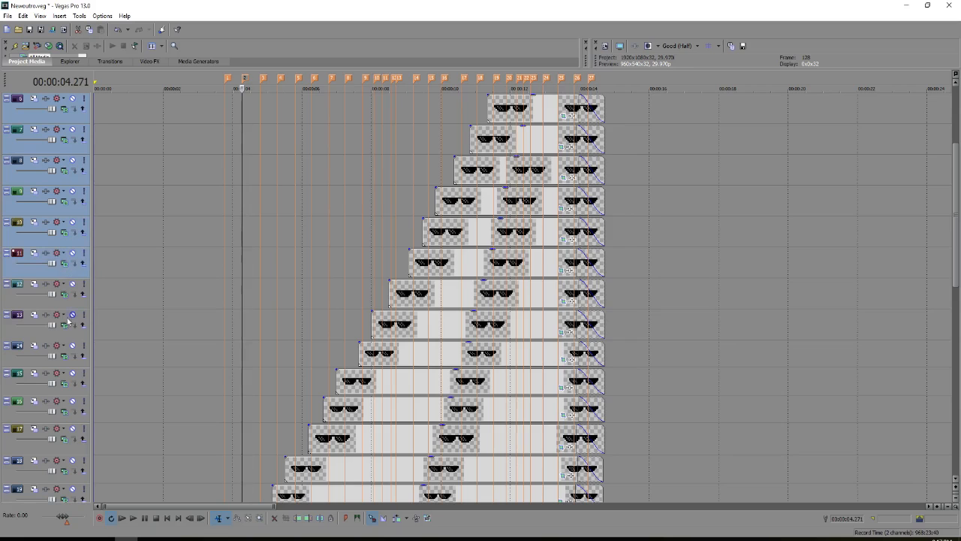
ctrl+click(62, 304)
ctrl+click(72, 338)
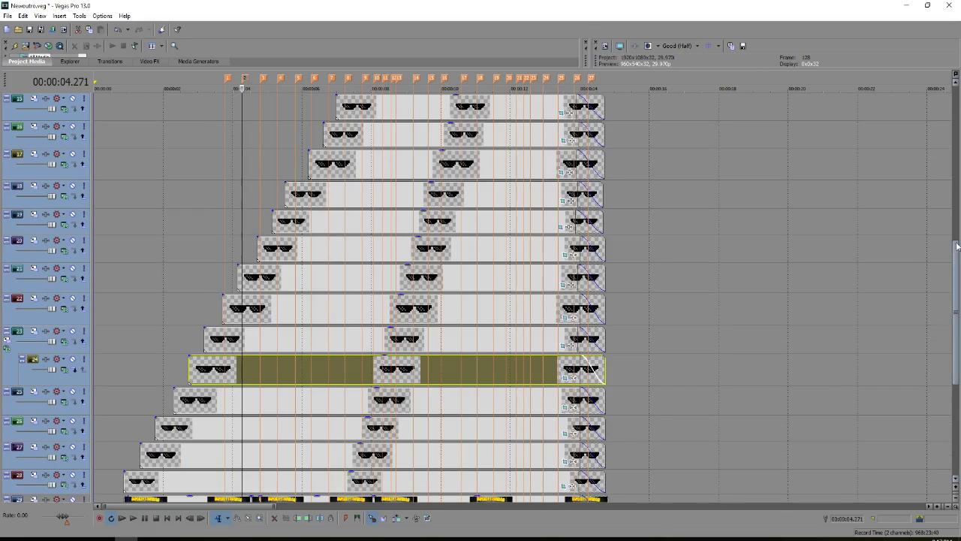
Step: Group the selected sunglasses tracks into a single track group
drag(956, 251, 934, 120)
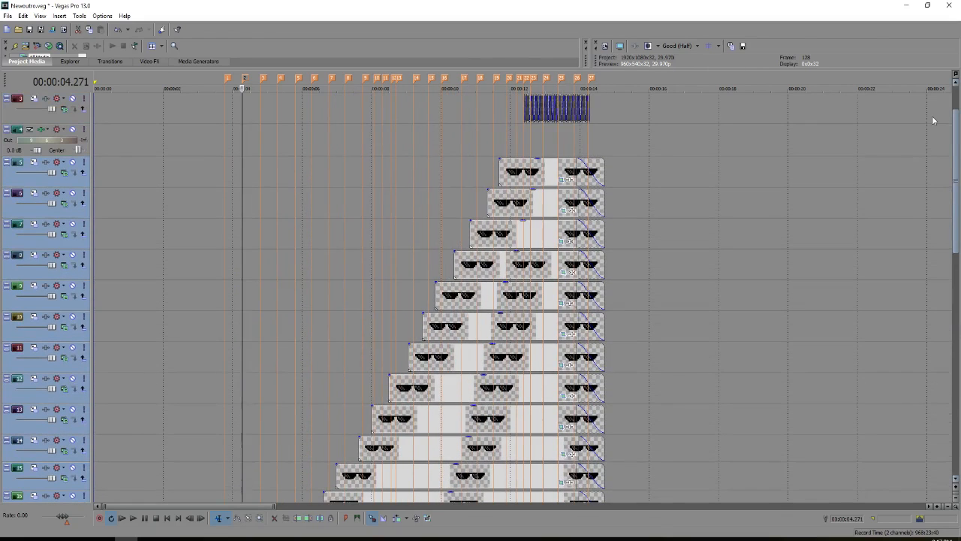
right_click(62, 182)
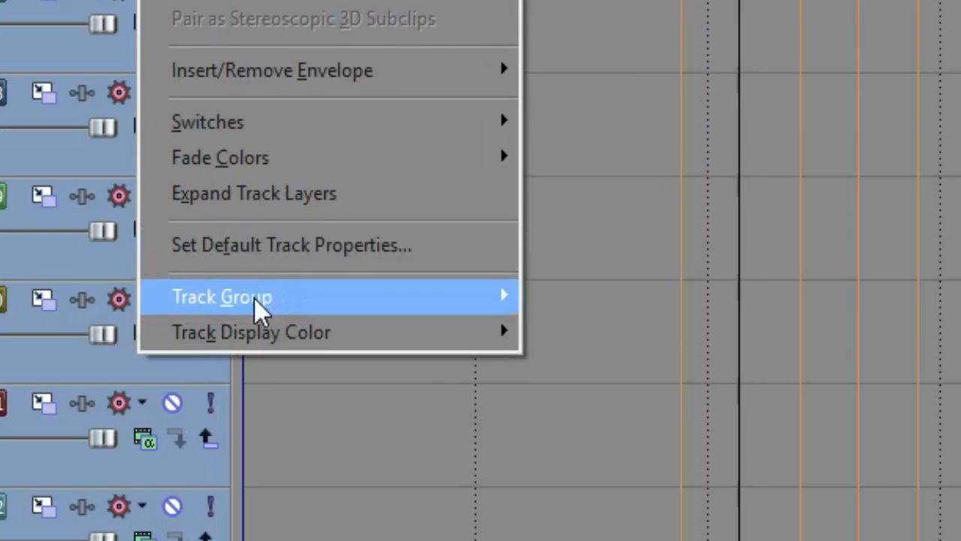
mouse_move(99, 320)
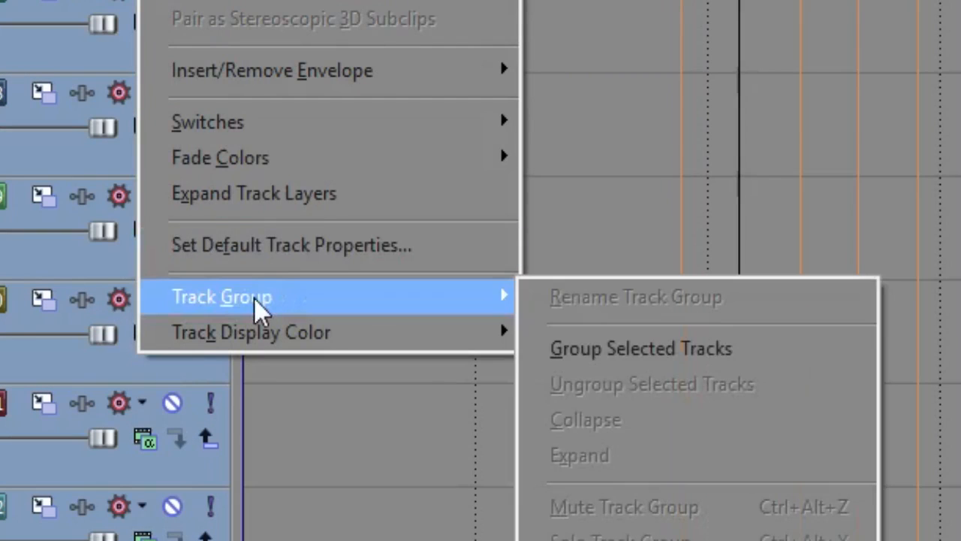
click(655, 357)
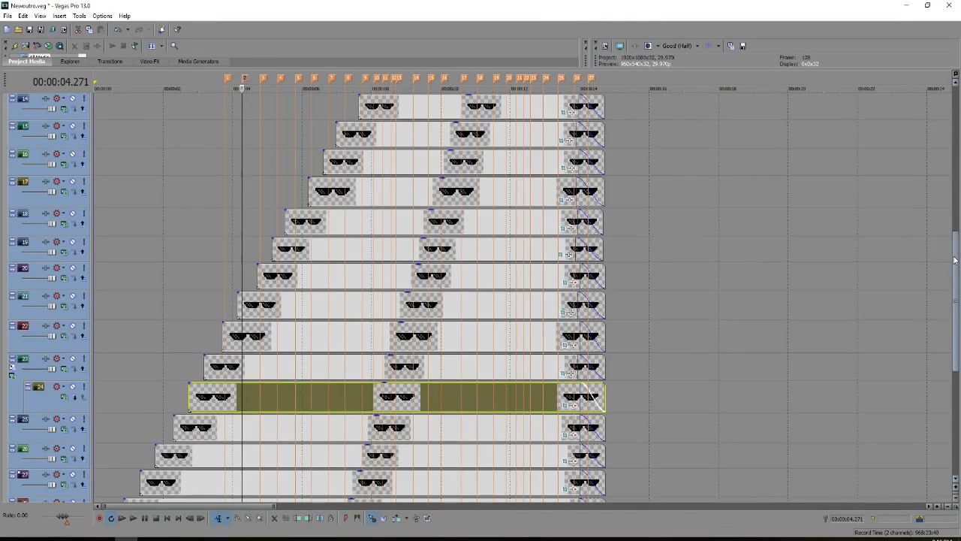
Step: Name the new track group DealWithitAnimation
drag(956, 260, 960, 130)
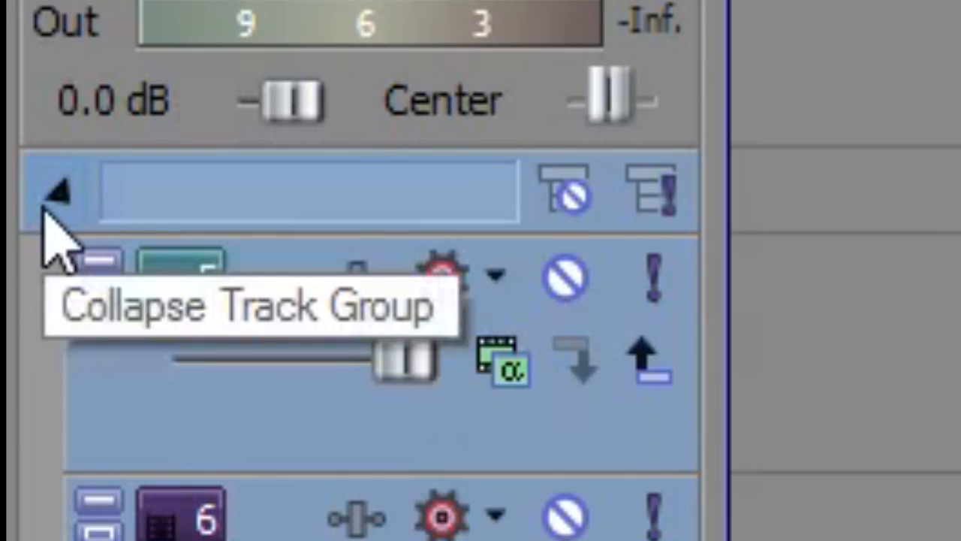
double_click(114, 190)
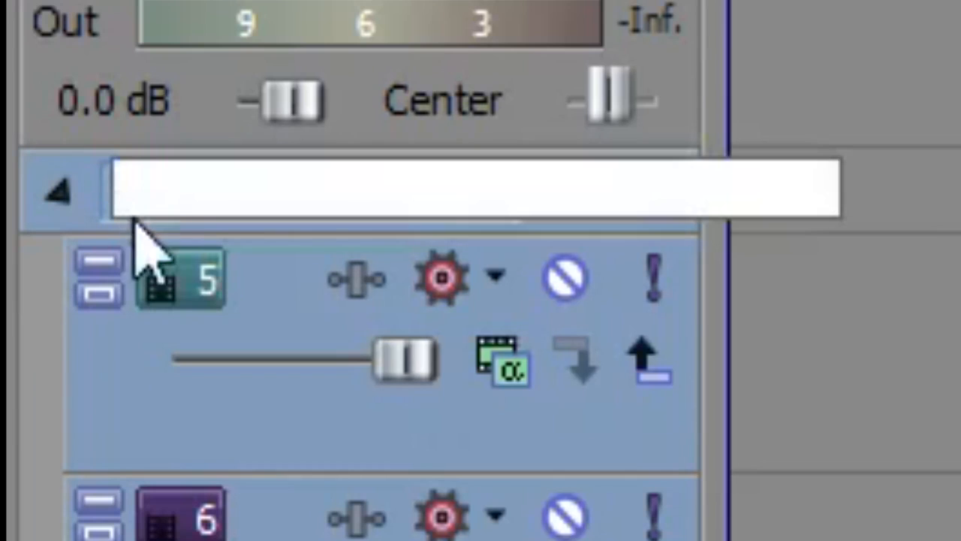
text(Di)
key(BackSpace)
text(eal)
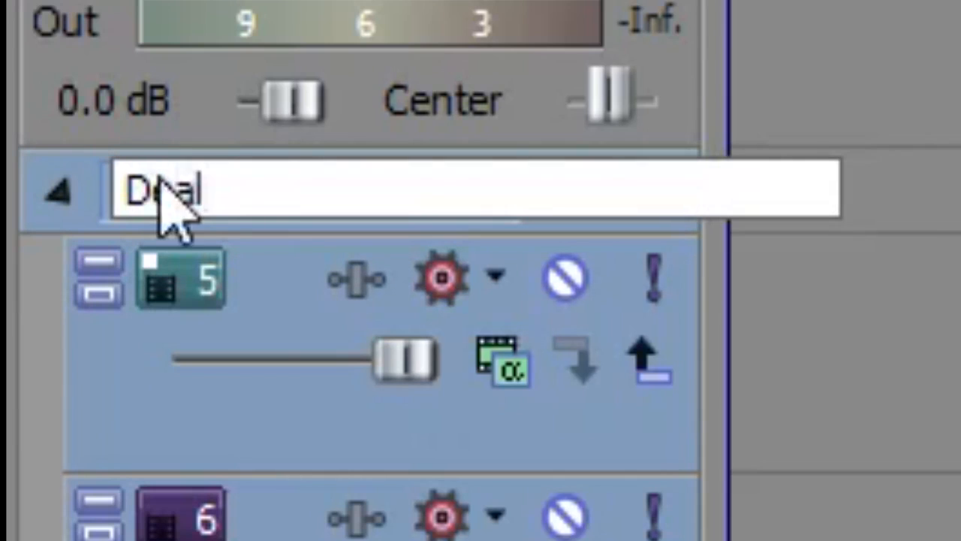
text(WithitAnimation)
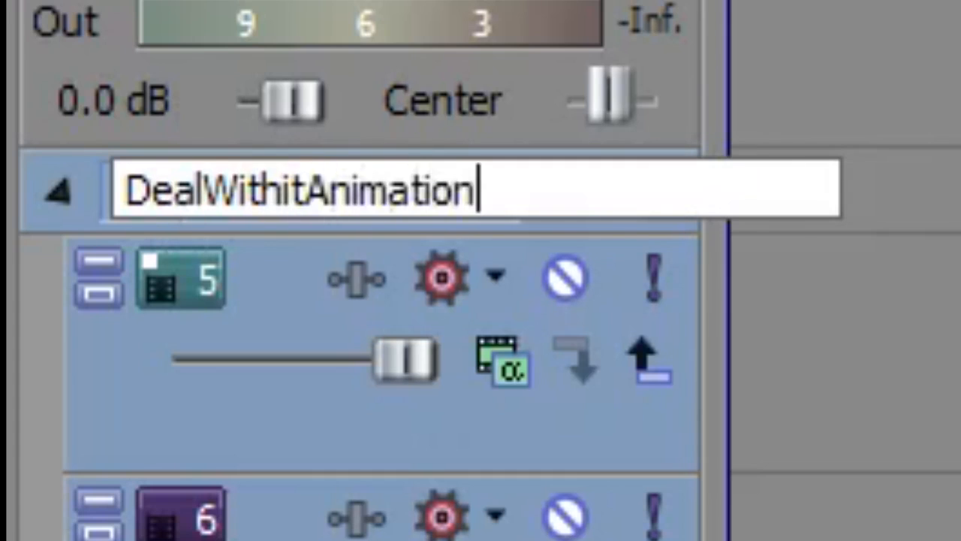
key(Return)
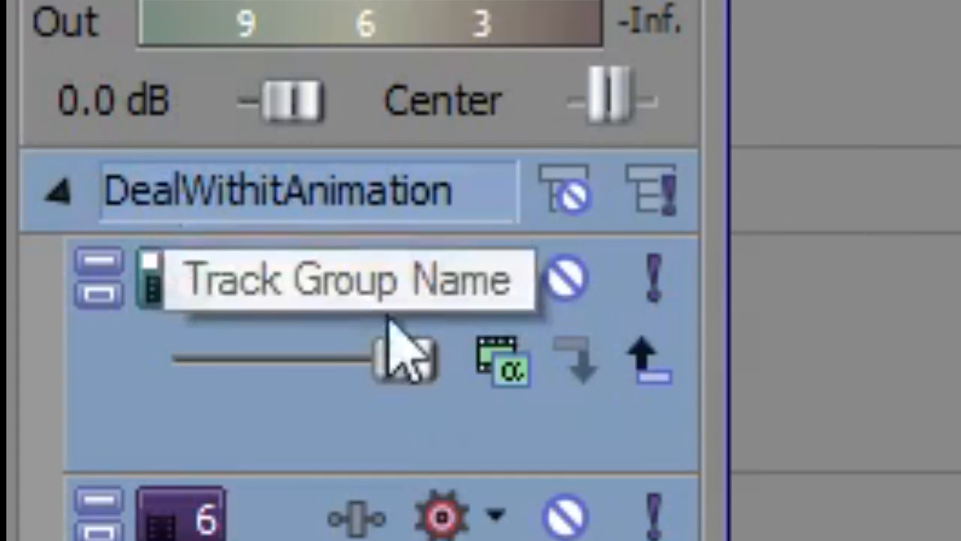
Step: Collapse the DealWithitAnimation track group and look over the shortened track list
click(62, 198)
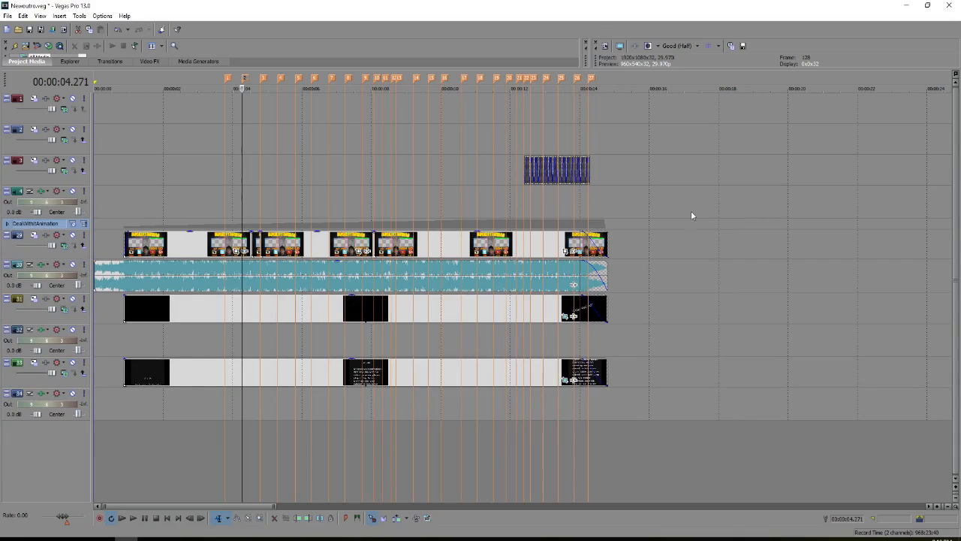
scroll(391, 226, down, 4)
scroll(235, 223, up, 6)
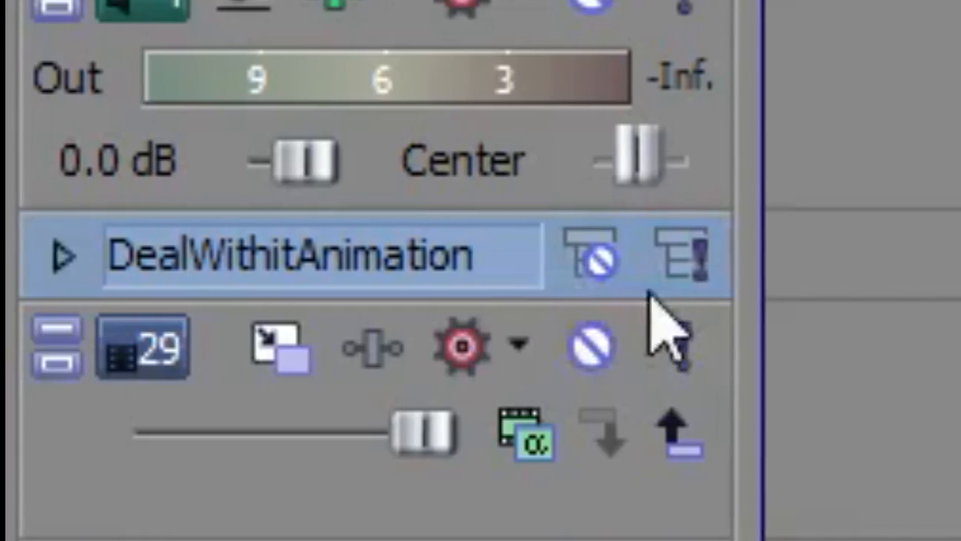
Step: Bring back the media and preview area above the timeline and play the outro with the track group collapsed
click(946, 146)
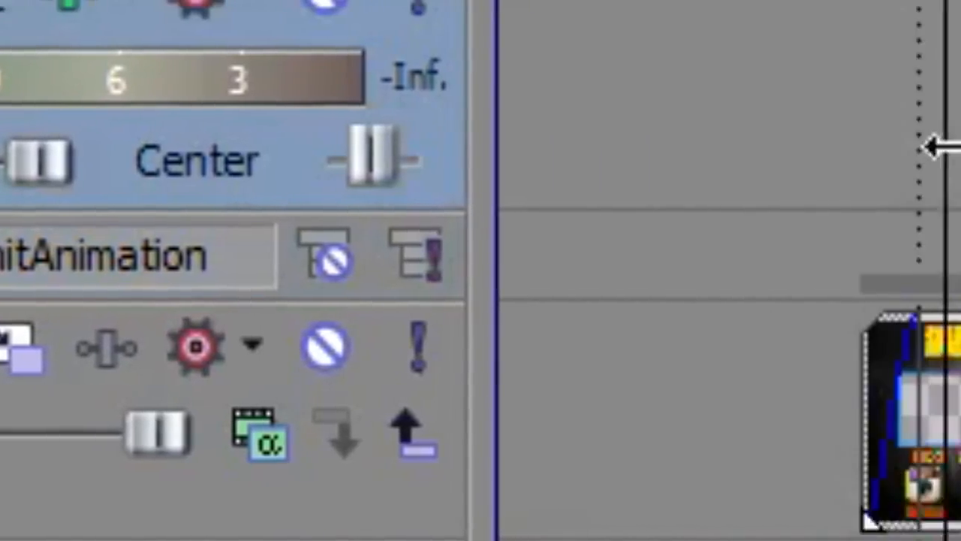
drag(948, 146, 736, 210)
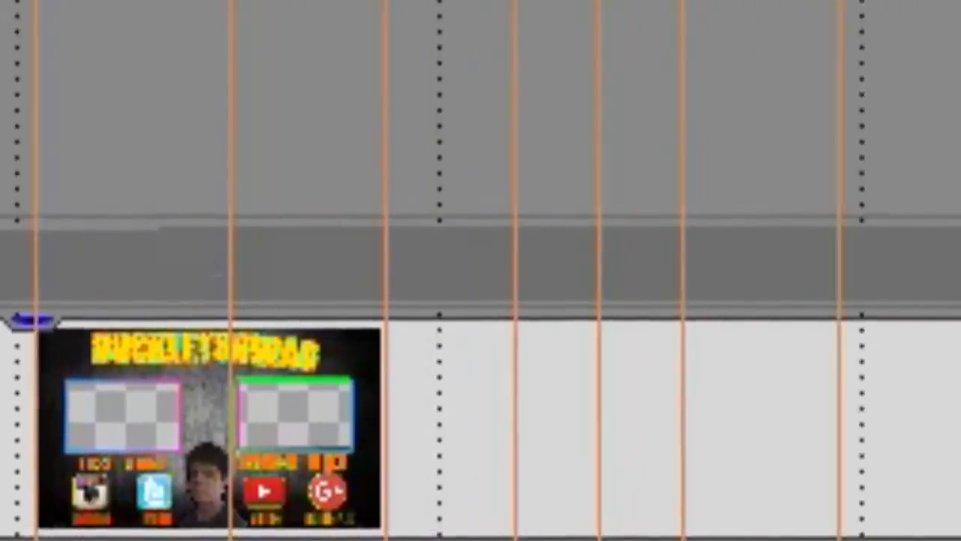
drag(502, 72, 502, 259)
click(112, 366)
key(space)
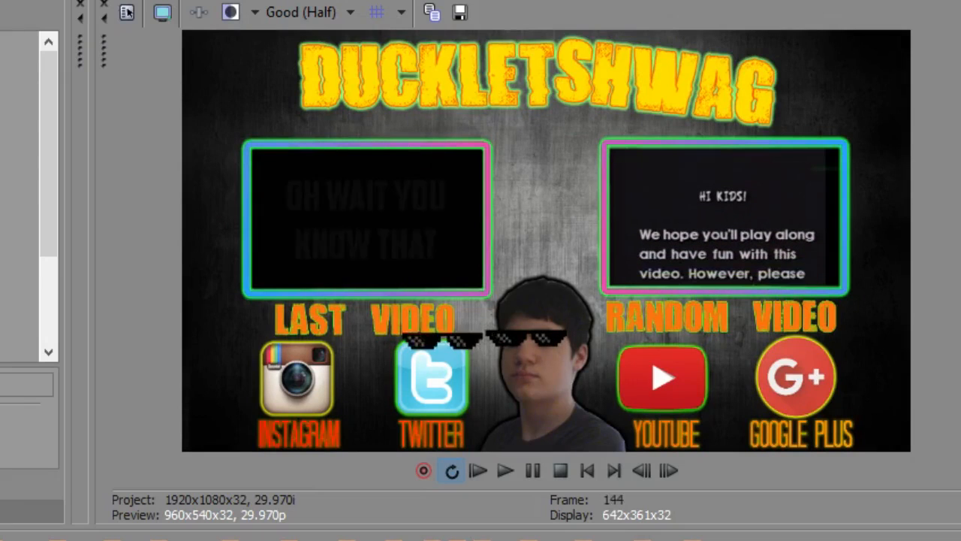